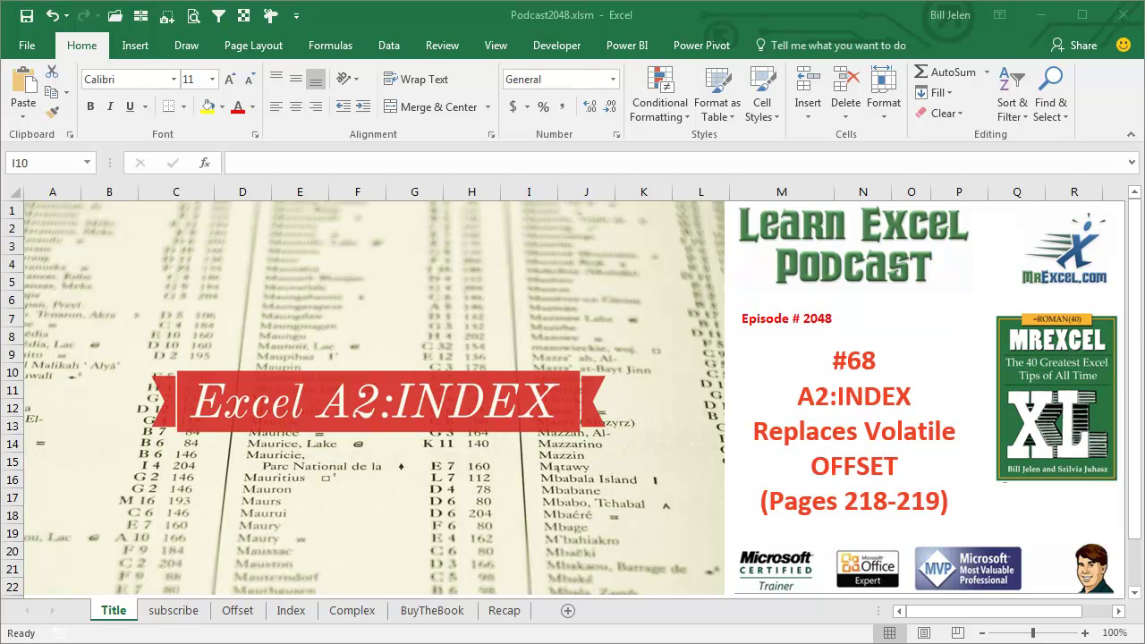
Go to the Offset sheet and set the number of quarters in H1 to 3
click(176, 611)
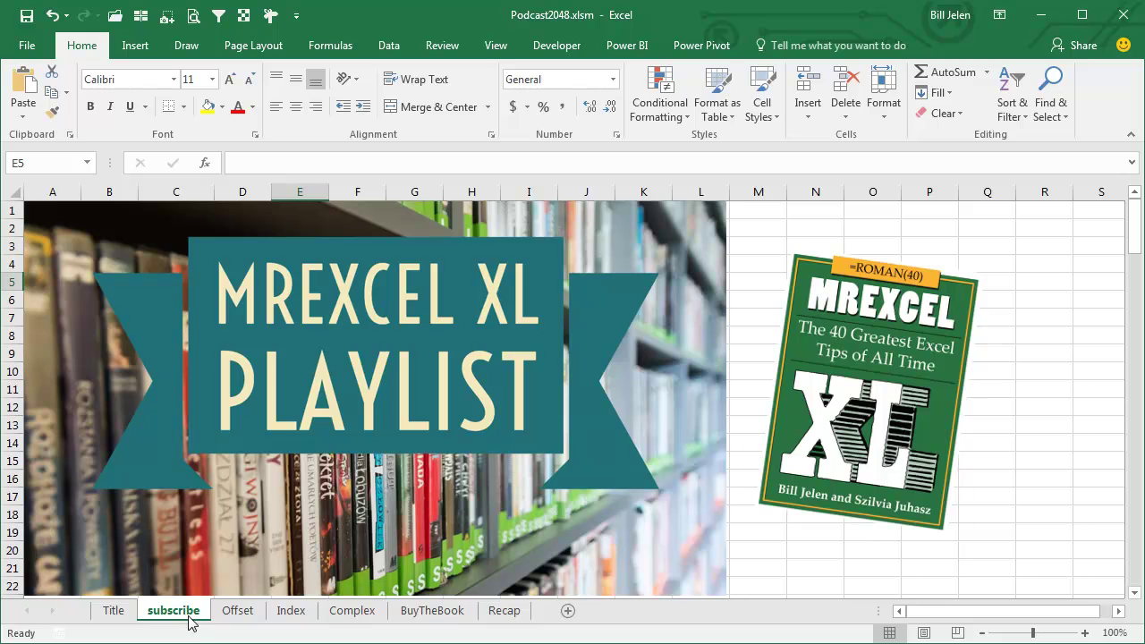
click(238, 611)
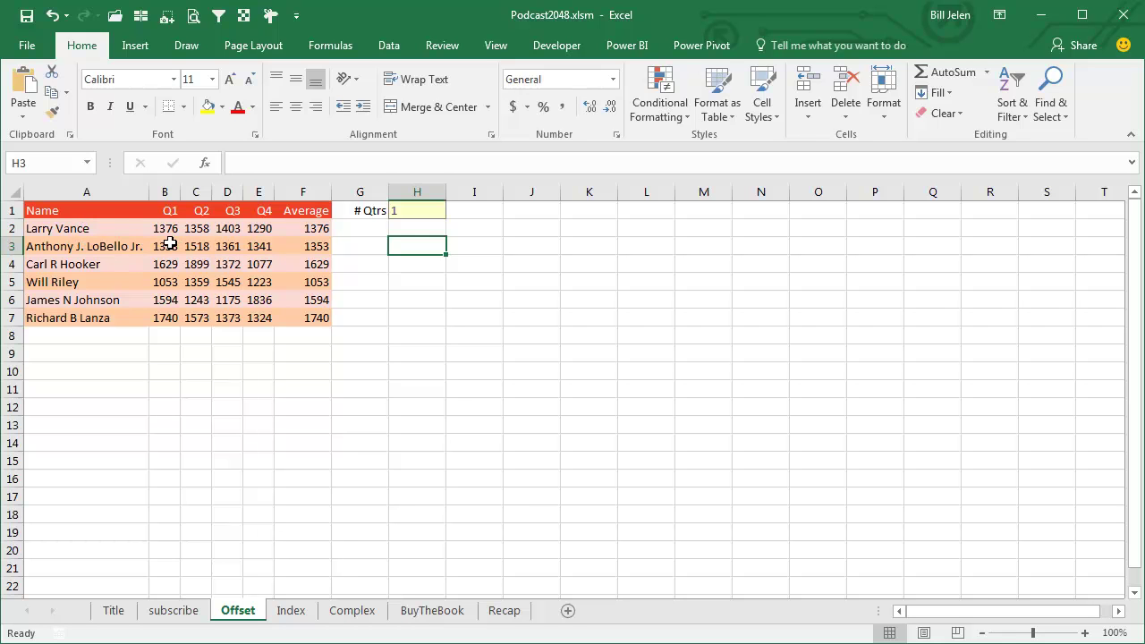
click(413, 210)
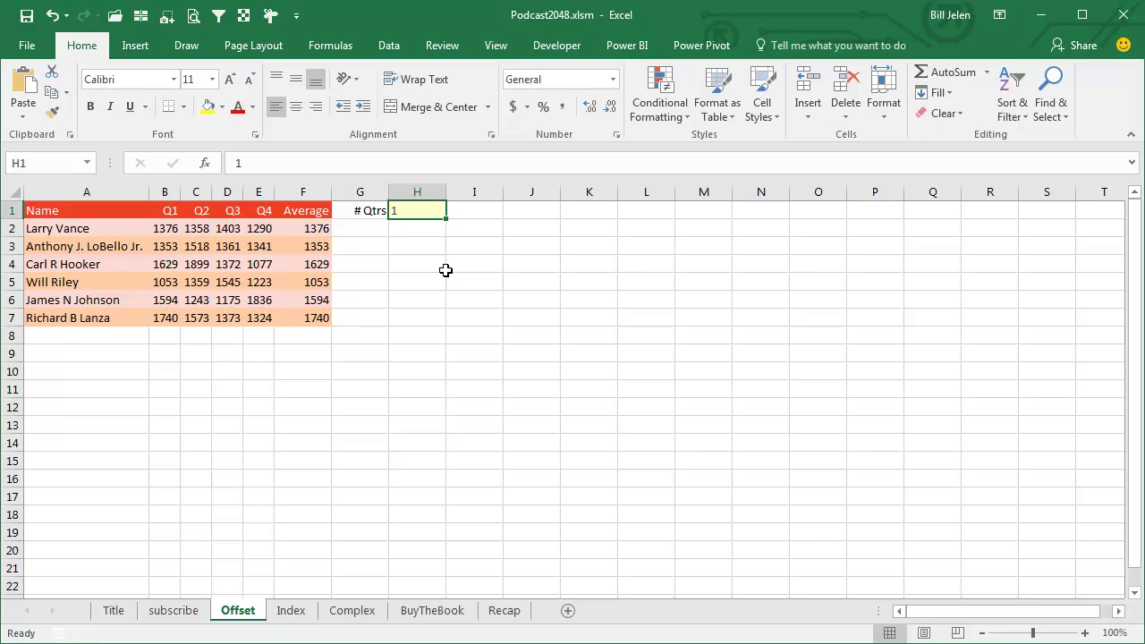
text(3)
key(Return)
key(Up)
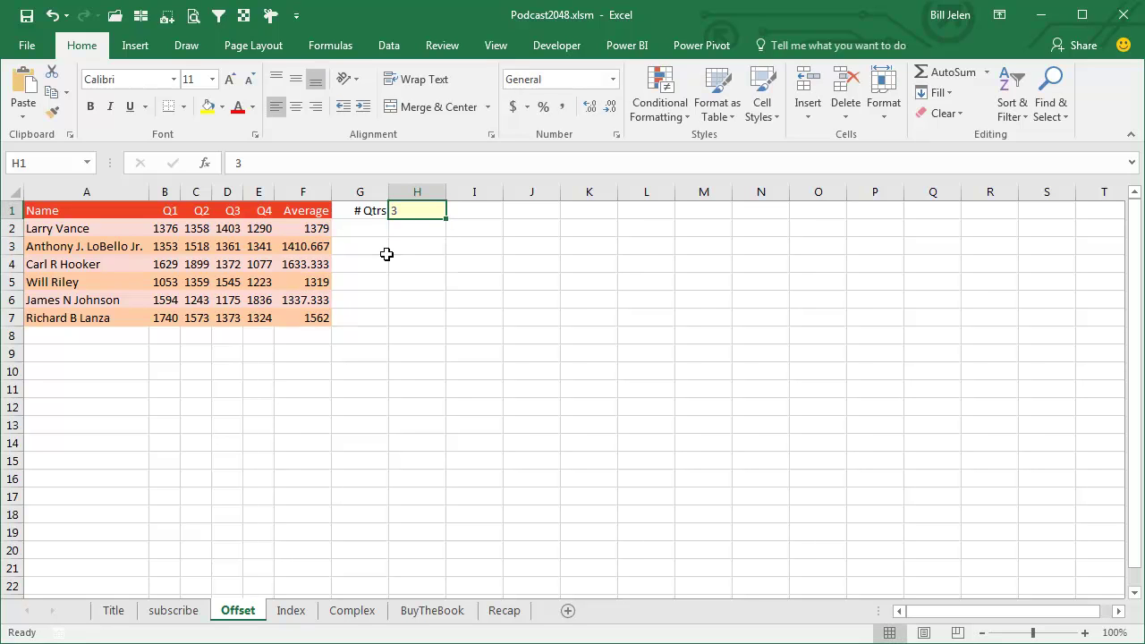
Examine the AVERAGE and OFFSET formula in F2 and its referenced cells
click(315, 230)
key(F2)
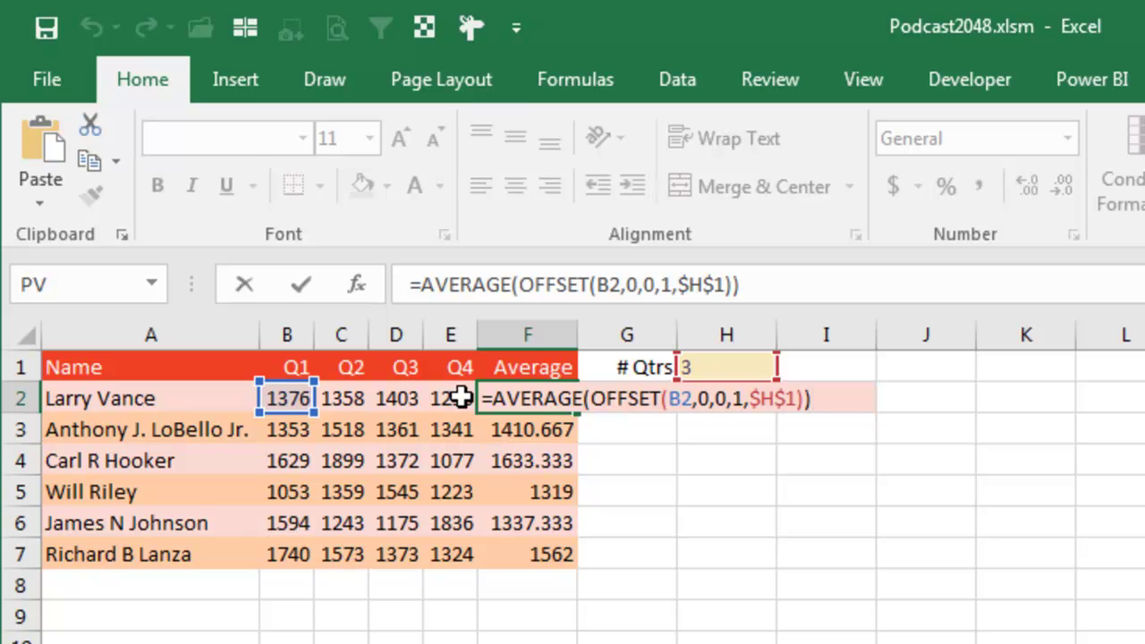
key(ctrl+Return)
Test the Offset averages by setting the number of quarters in H1 to 2, 1 and 3 in turn, and go to the Index sheet
click(694, 368)
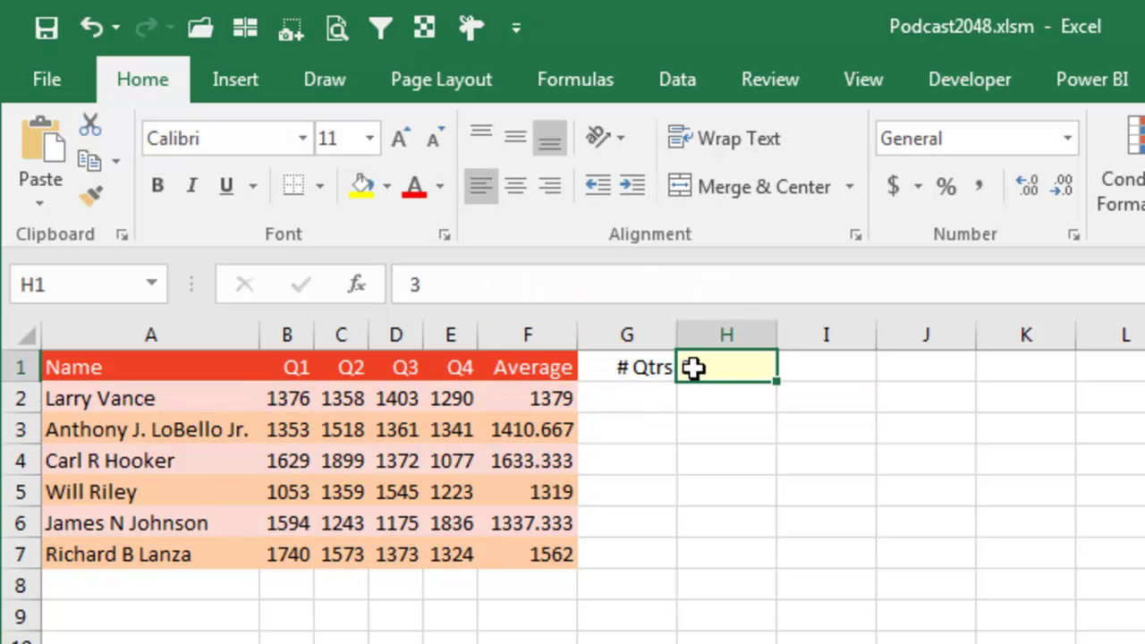
text(2)
key(Return)
click(694, 367)
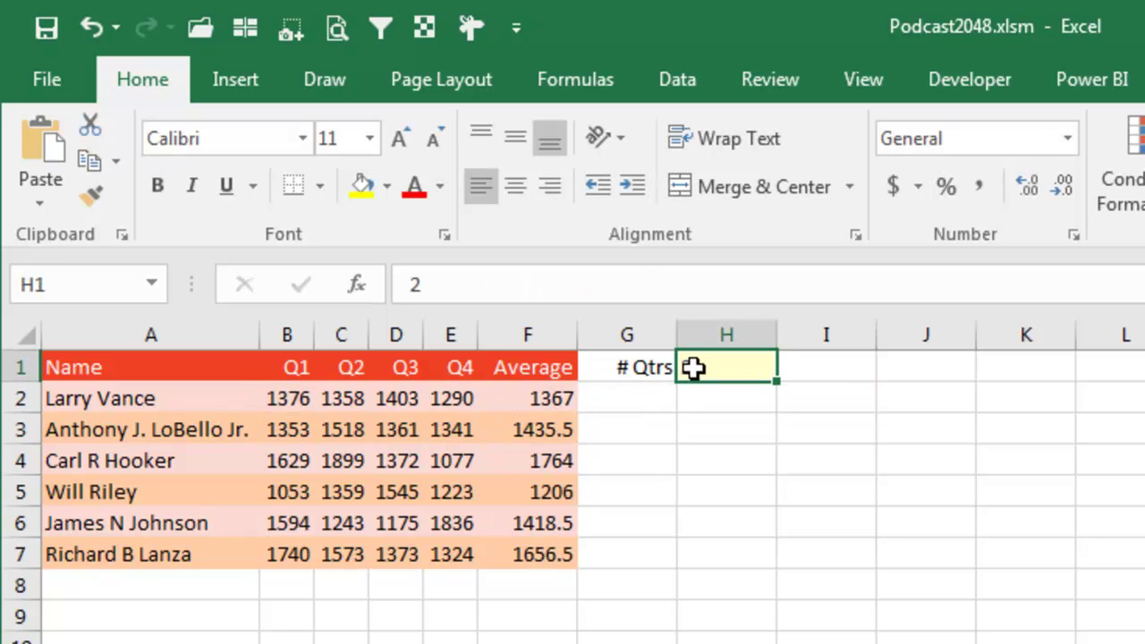
text(1)
key(Return)
click(694, 368)
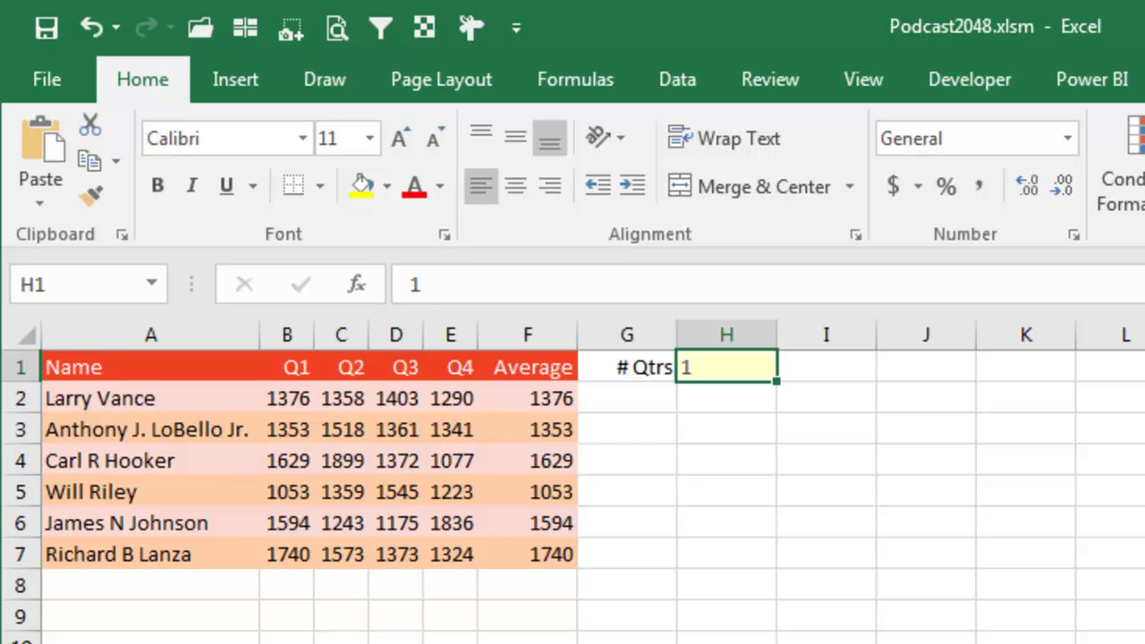
text(3)
key(Return)
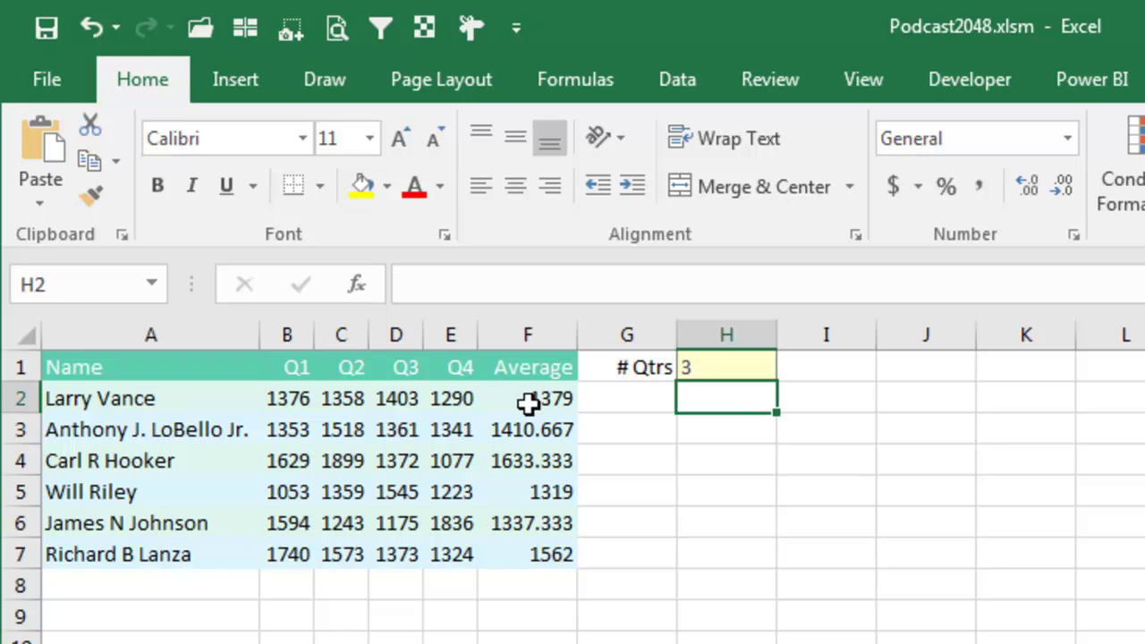
Examine the quarterly values B2:E2 and the AVERAGE with INDEX formula in F2 on the Index sheet
drag(274, 400, 442, 399)
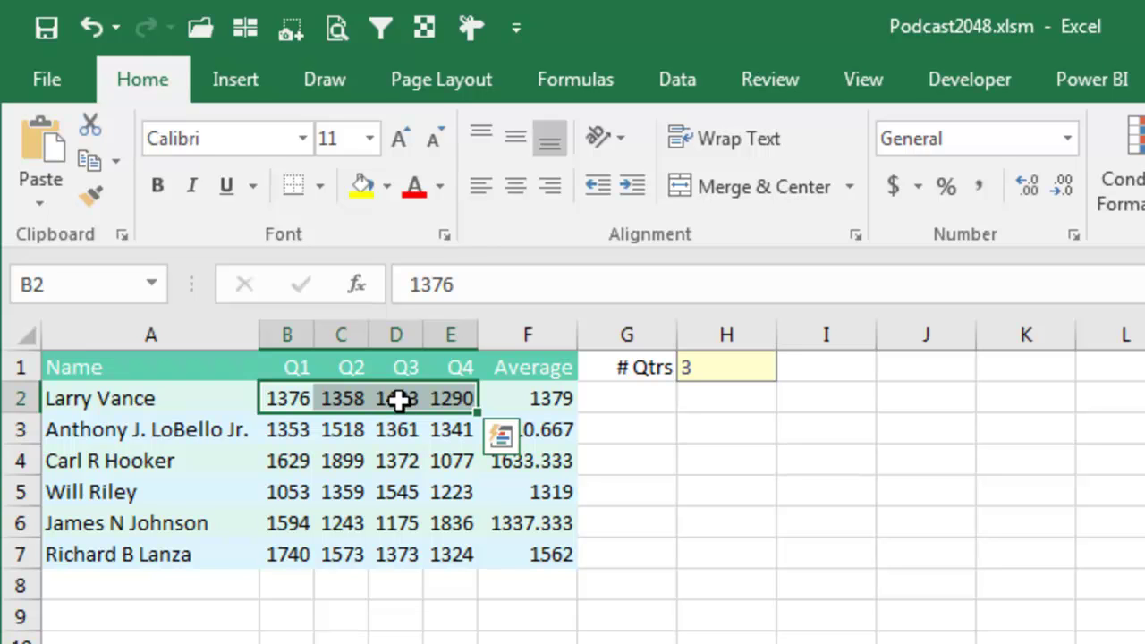
click(539, 398)
key(F2)
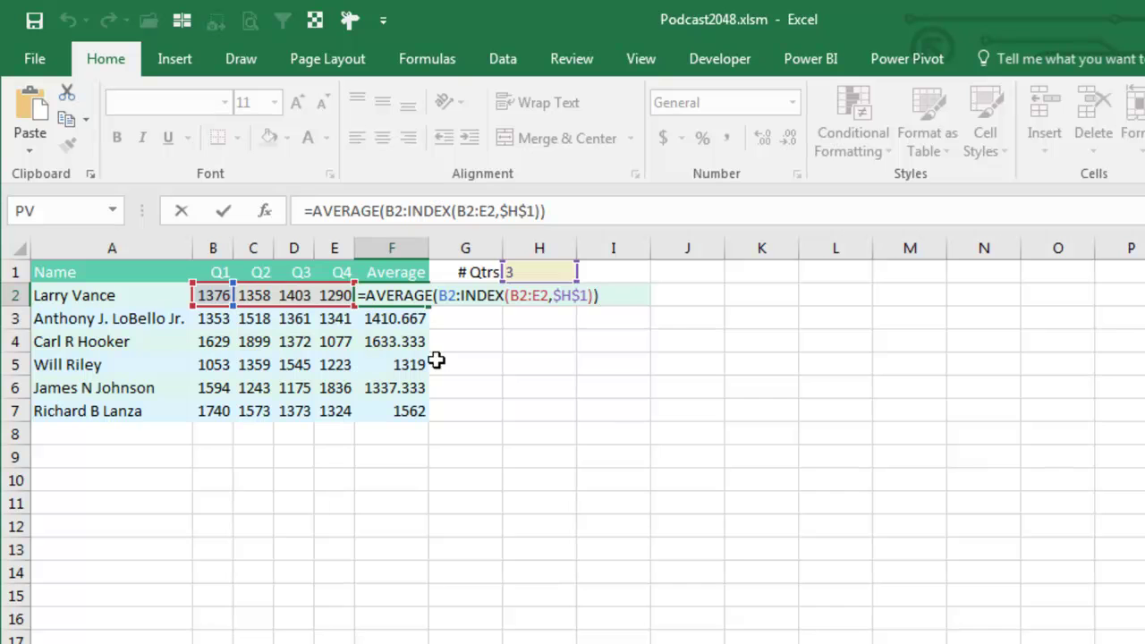
key(ctrl+Return)
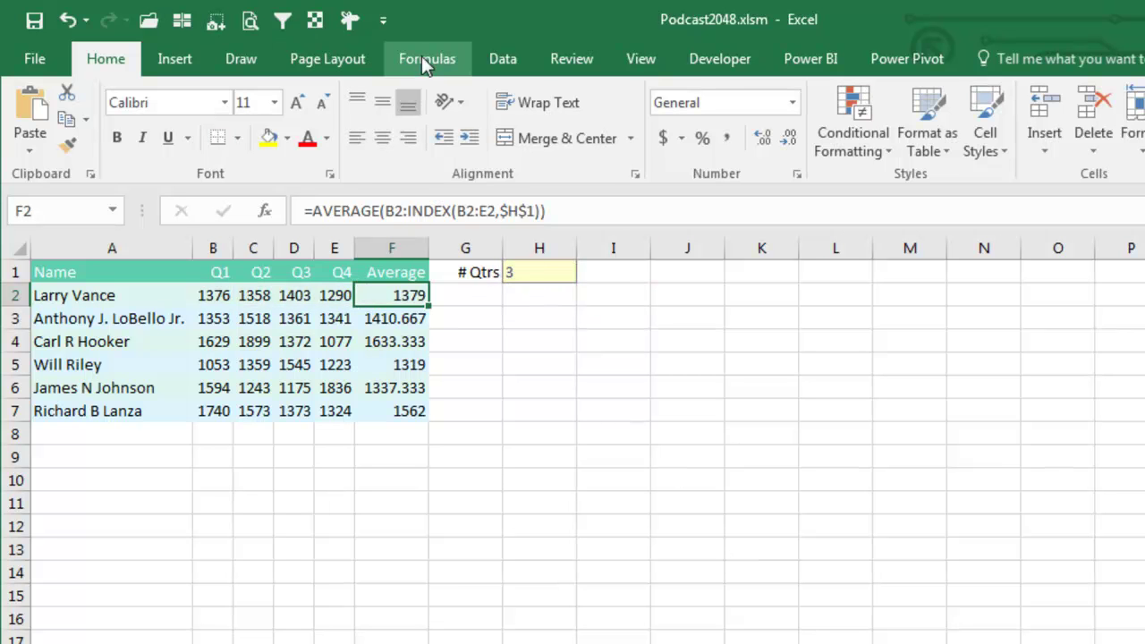
Evaluate the INDEX-based average formula in F2 stage by stage with Evaluate Formula, and close the evaluation
click(421, 56)
click(1057, 146)
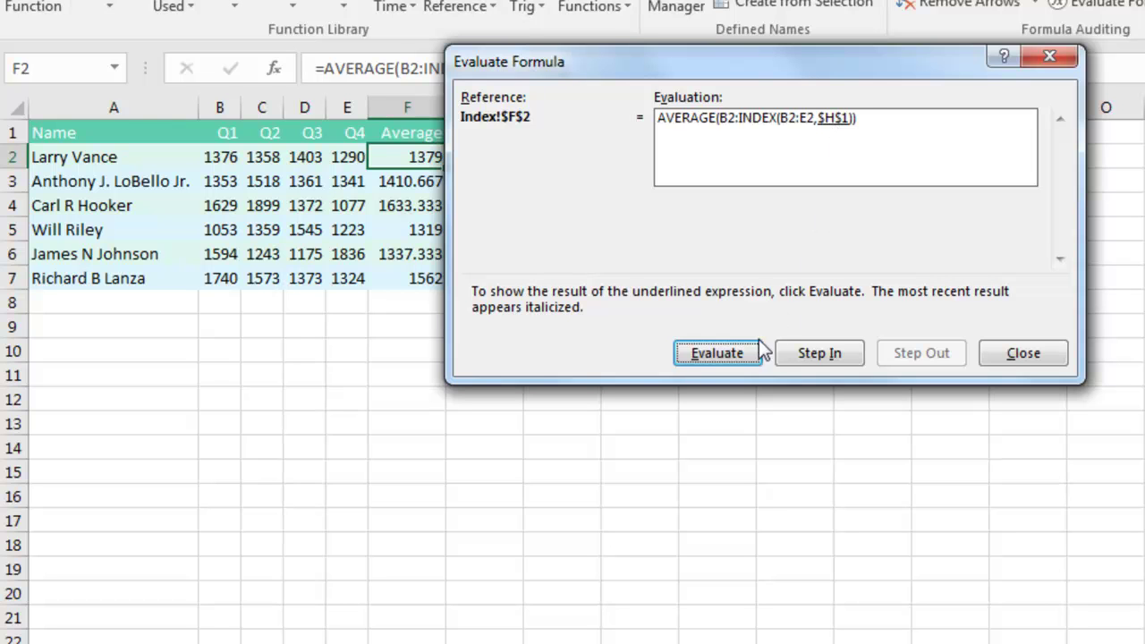
click(741, 354)
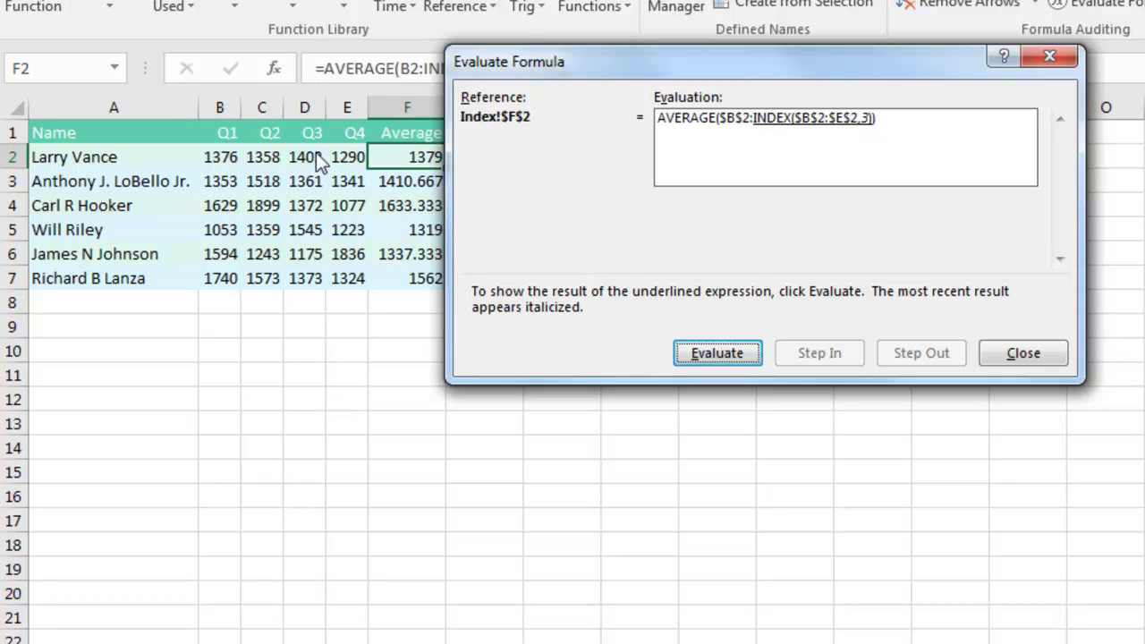
click(724, 362)
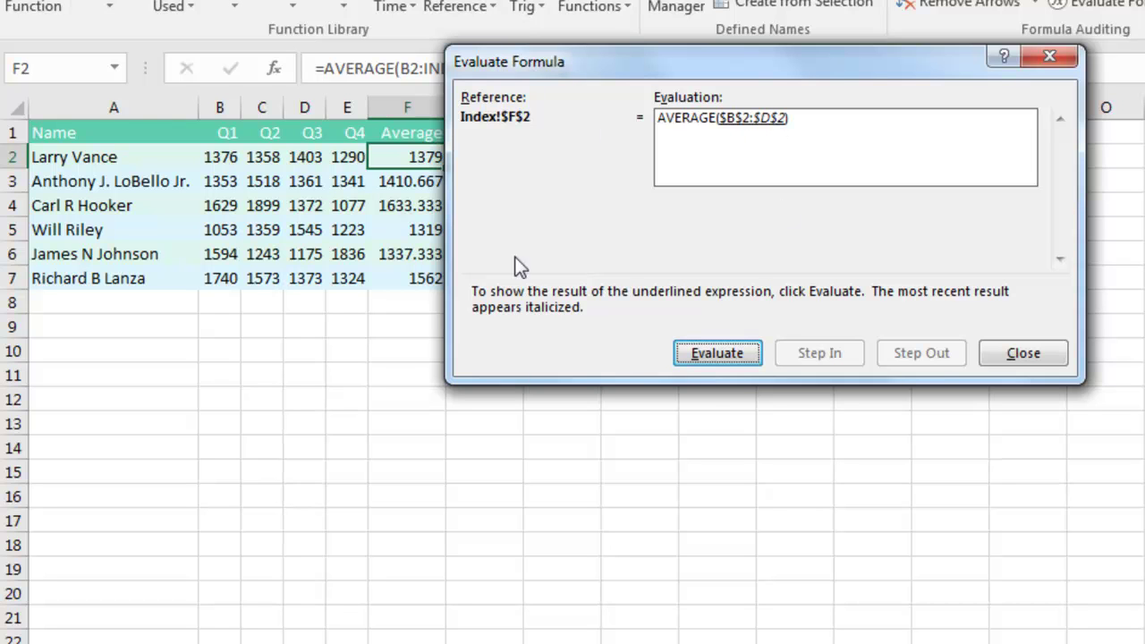
click(710, 358)
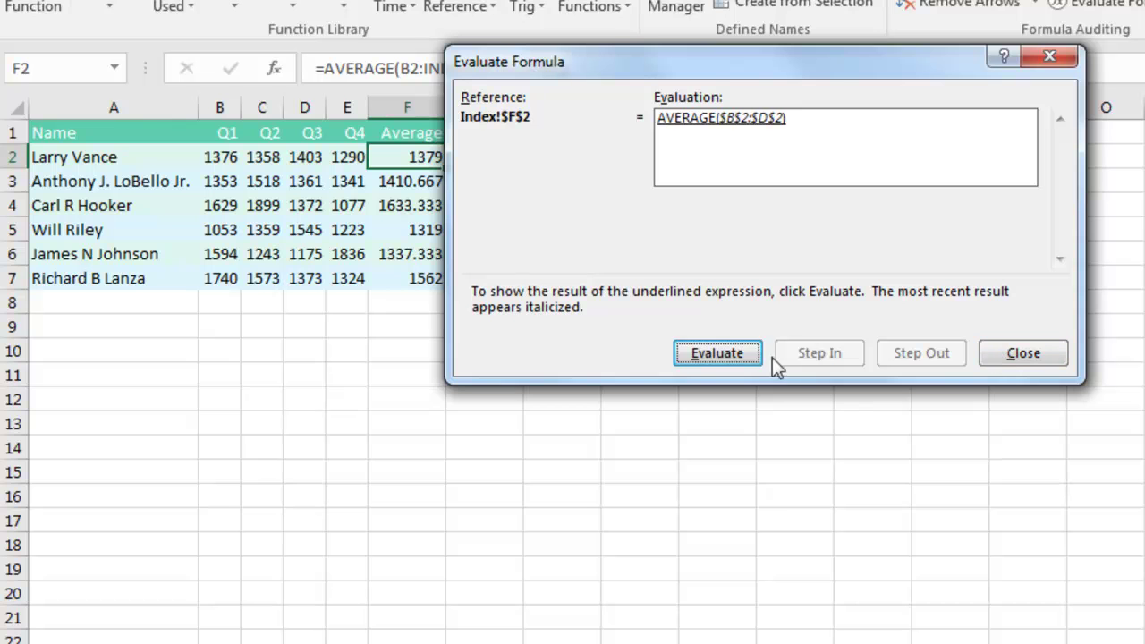
click(731, 356)
click(1022, 355)
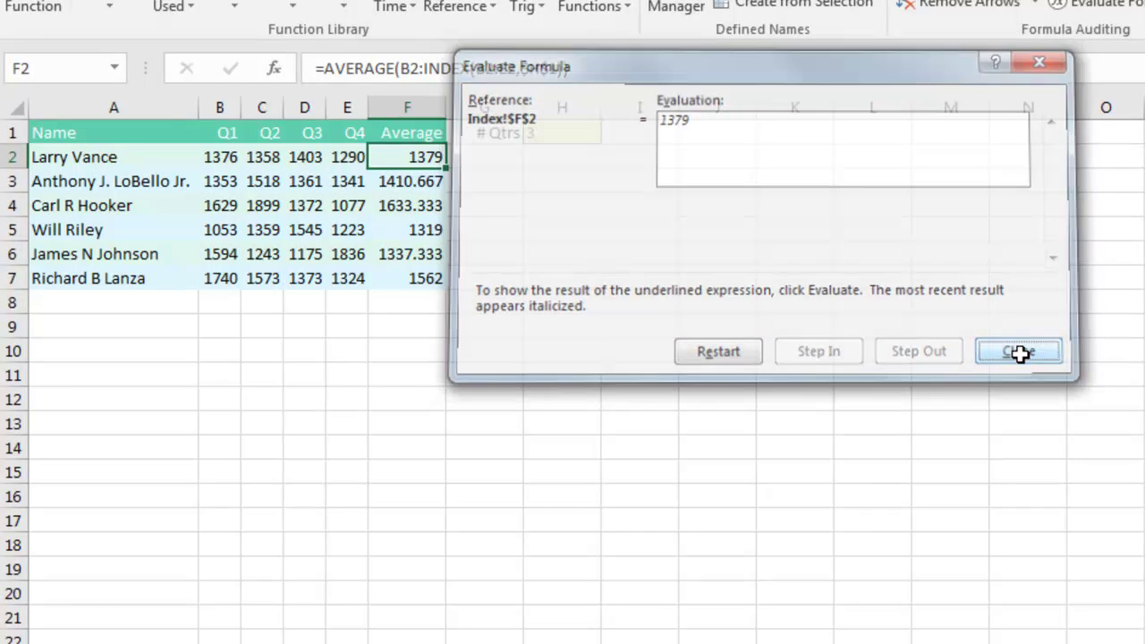
Test the INDEX-based averages by setting the number of quarters in H1 to 2 and then to 1
click(571, 134)
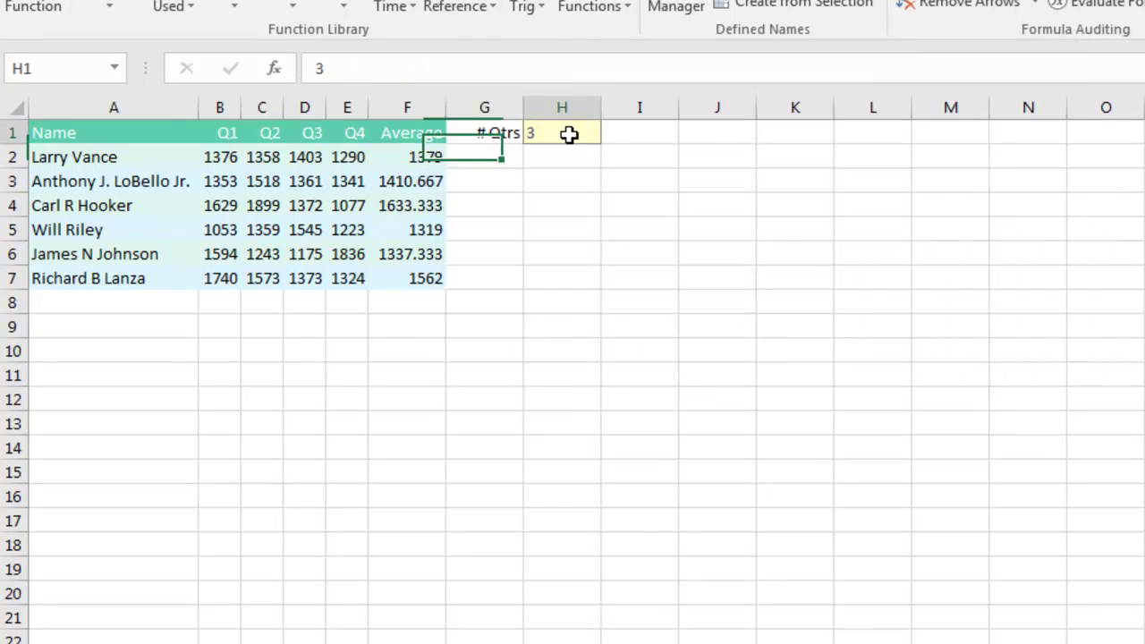
text(2)
key(Return)
key(Up)
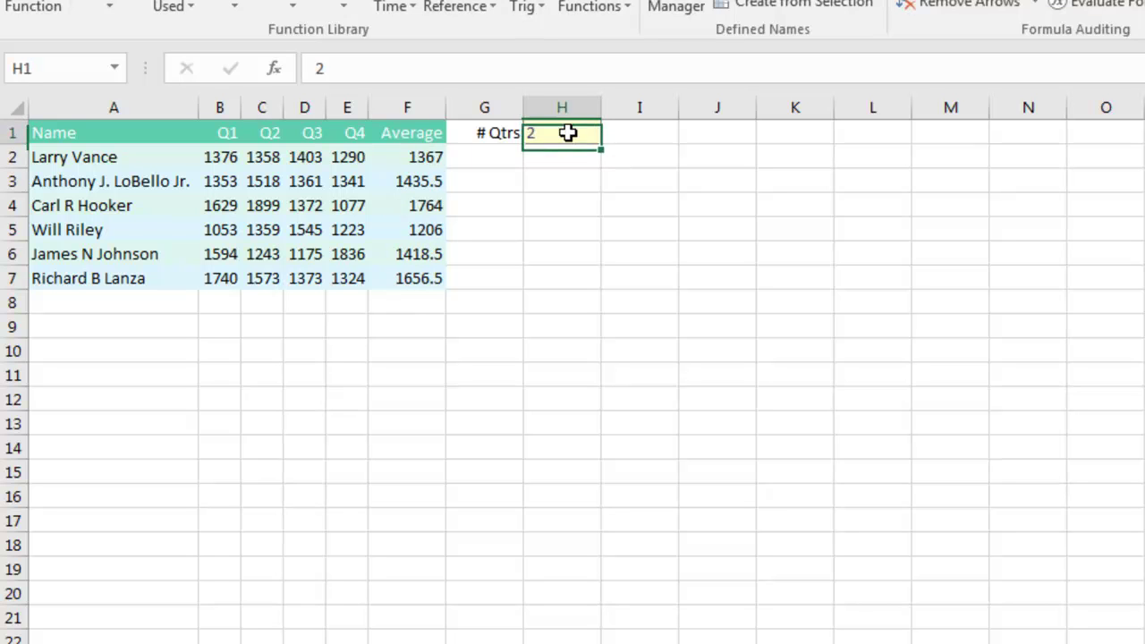
text(1)
key(Return)
key(Up)
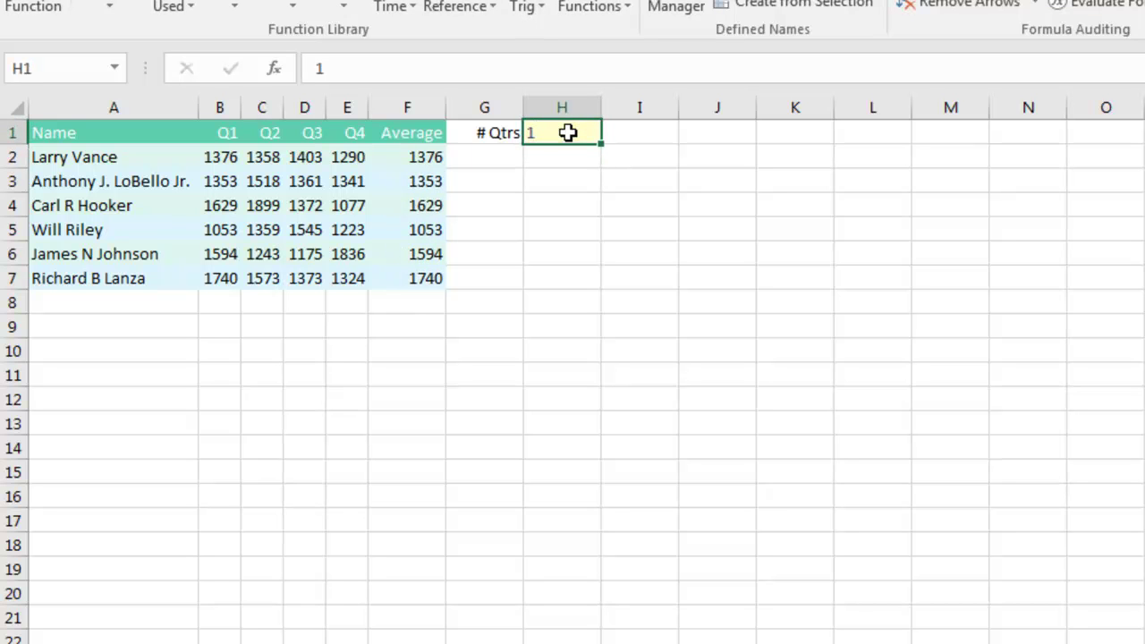
On the Complex sheet, set the quarter in L1 to Q2 and the region in L2 to Central
click(518, 638)
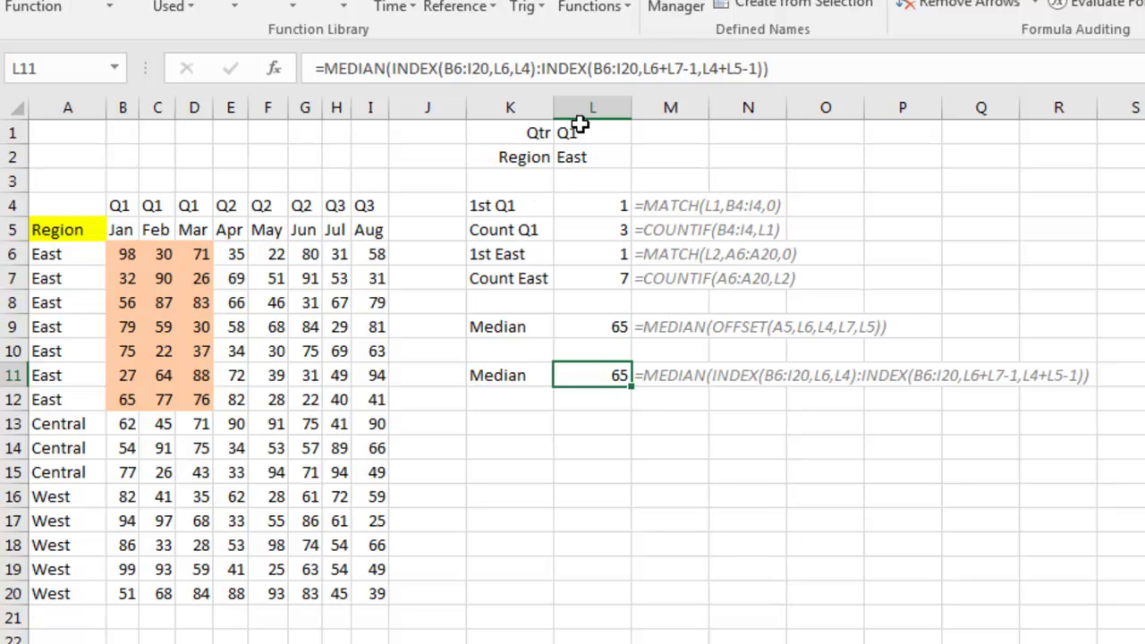
click(608, 133)
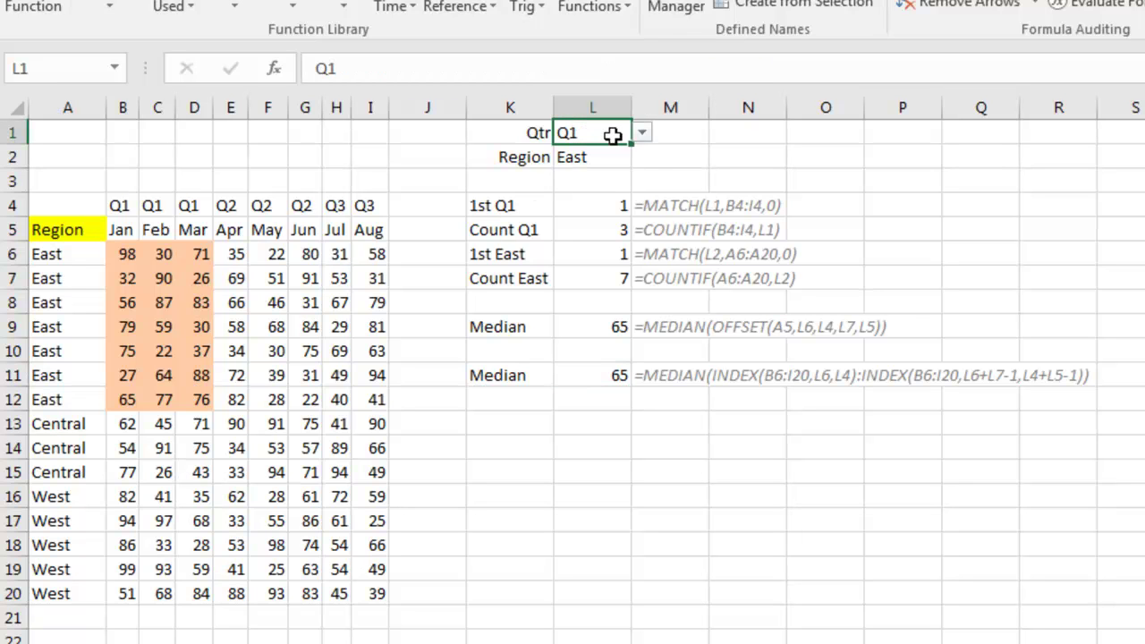
click(641, 134)
click(601, 170)
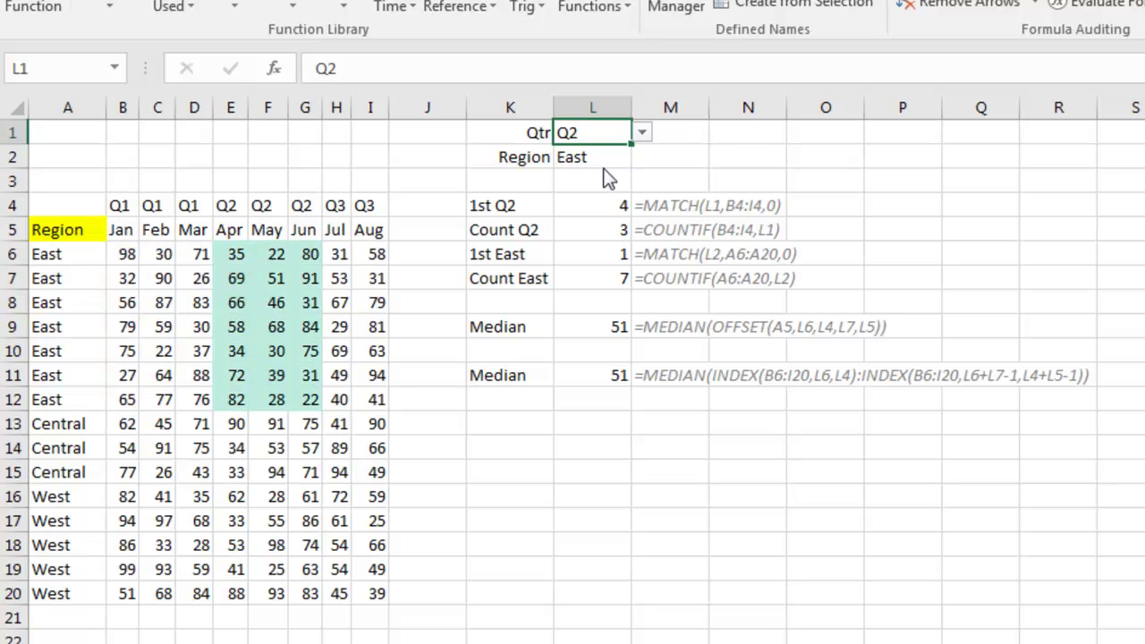
click(607, 160)
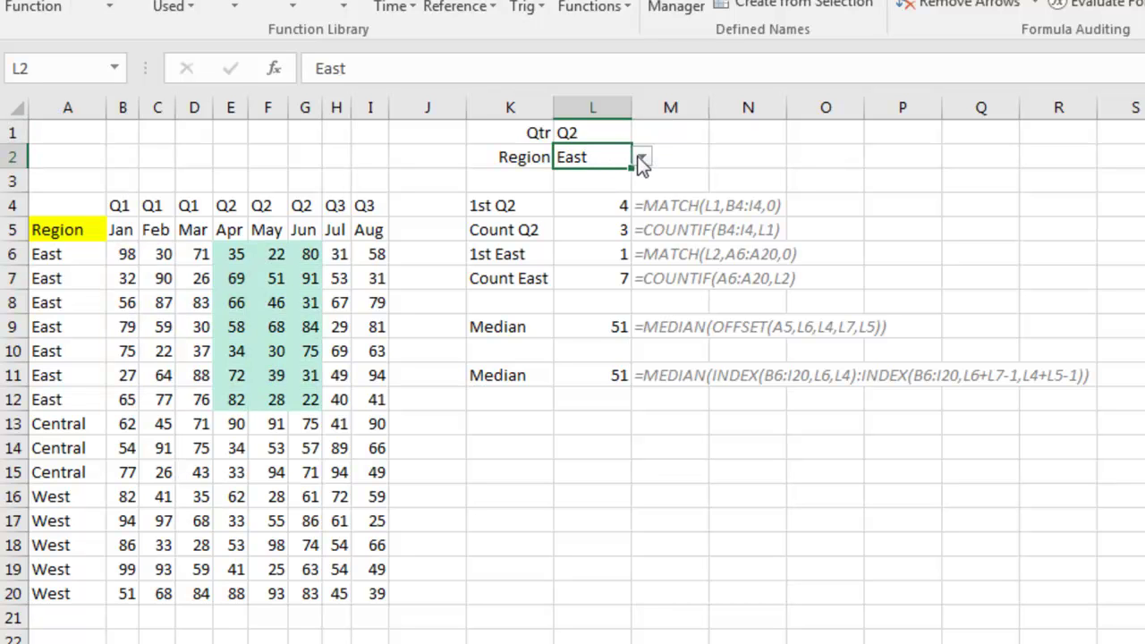
click(641, 159)
click(602, 188)
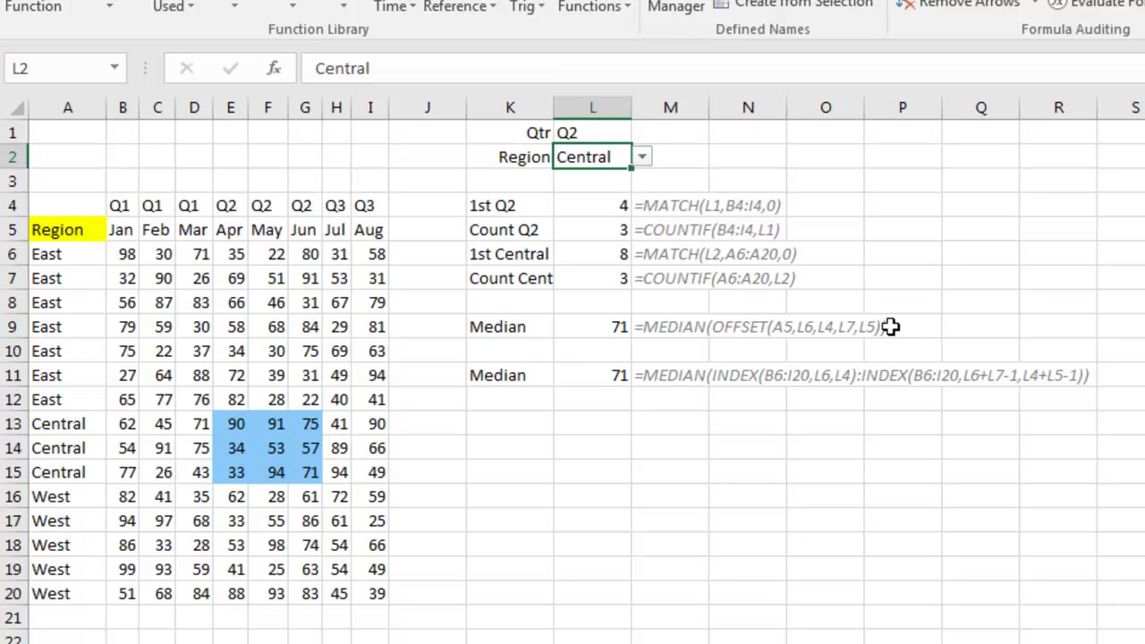
Enter the label Test in K13, below the two median rows
click(512, 423)
text(Test)
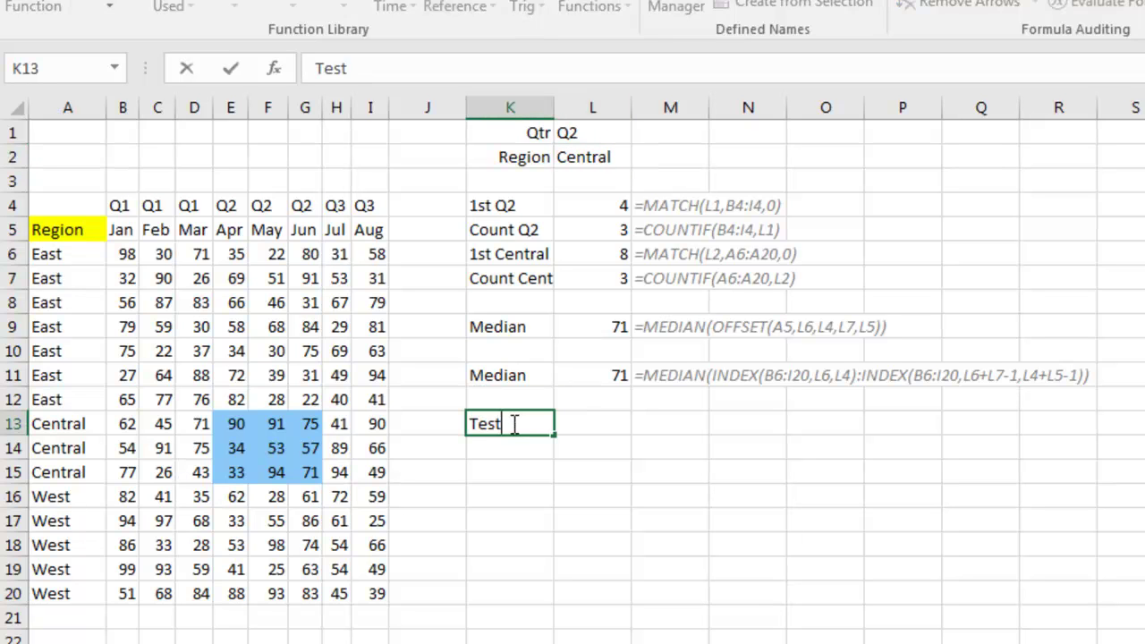
key(Tab)
Enter =MEDIAN(E13:G15) in L13 as a check on the highlighted Q2 Central values
text(=median()
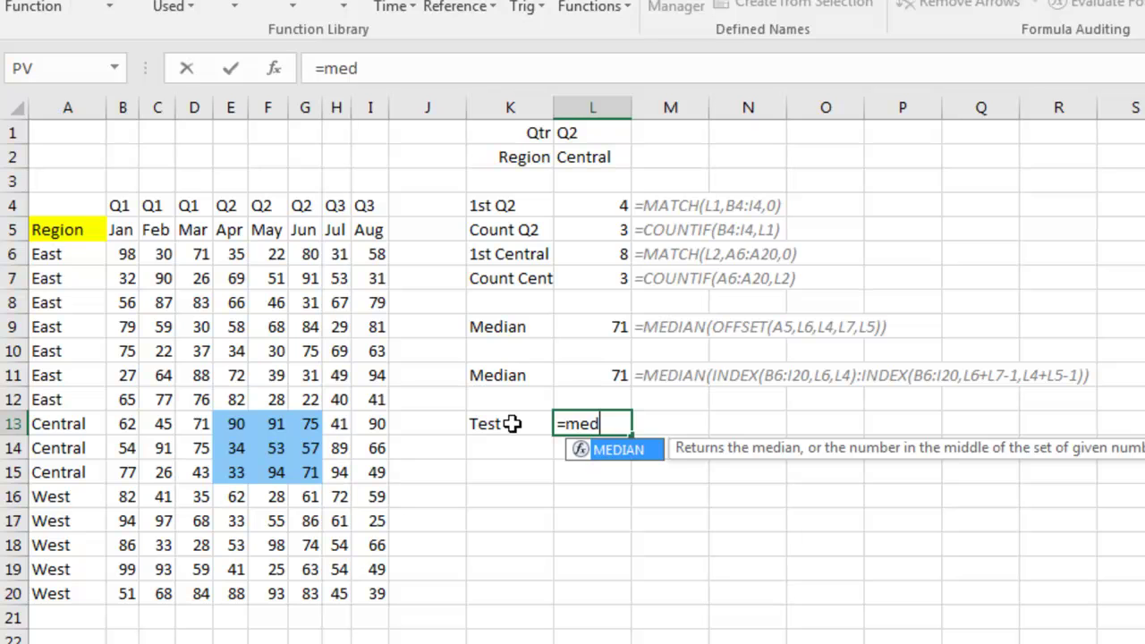
click(512, 423)
key(Left)
key(Left)
key(Left)
key(Left)
key(Left)
key(Left)
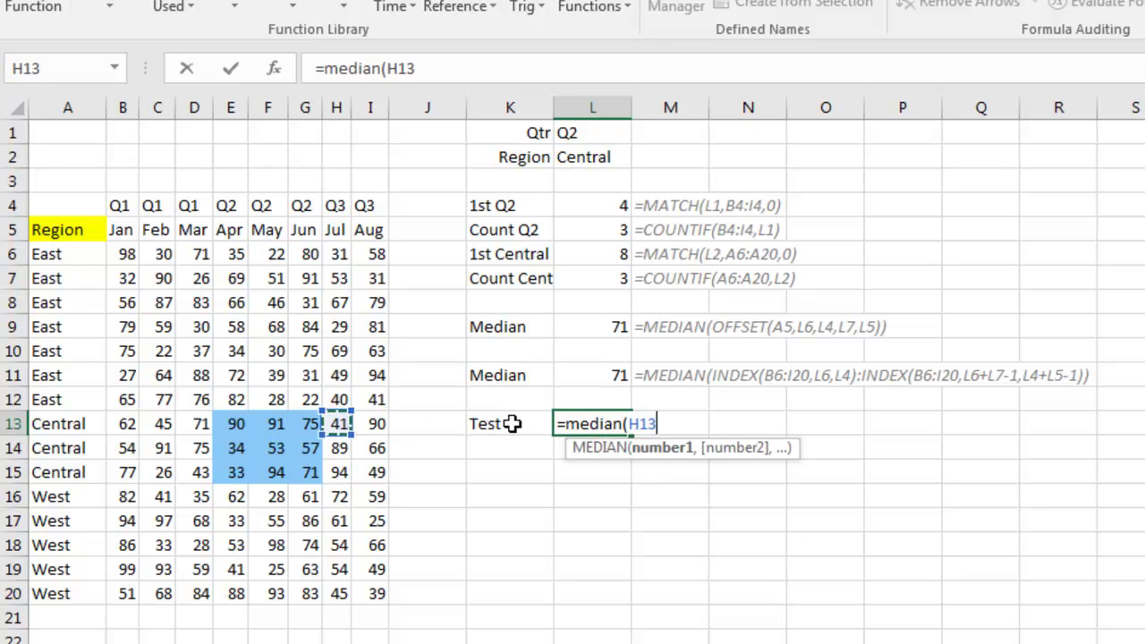
key(shift+Down)
key(shift+Right)
key(shift+Right)
key(shift+Down)
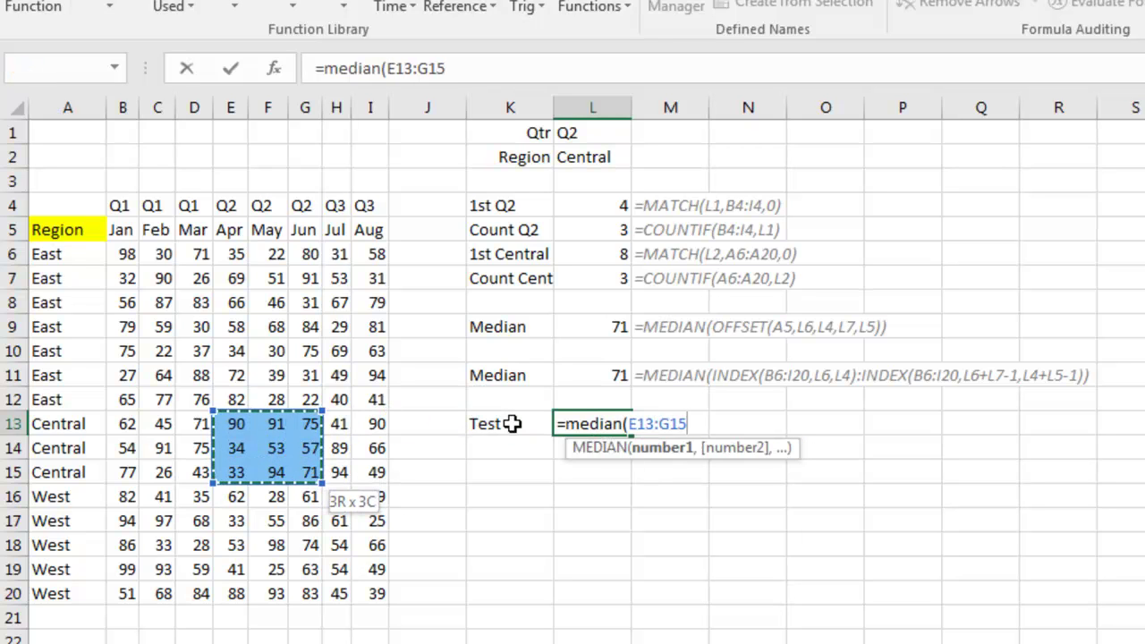
key(Return)
key(Up)
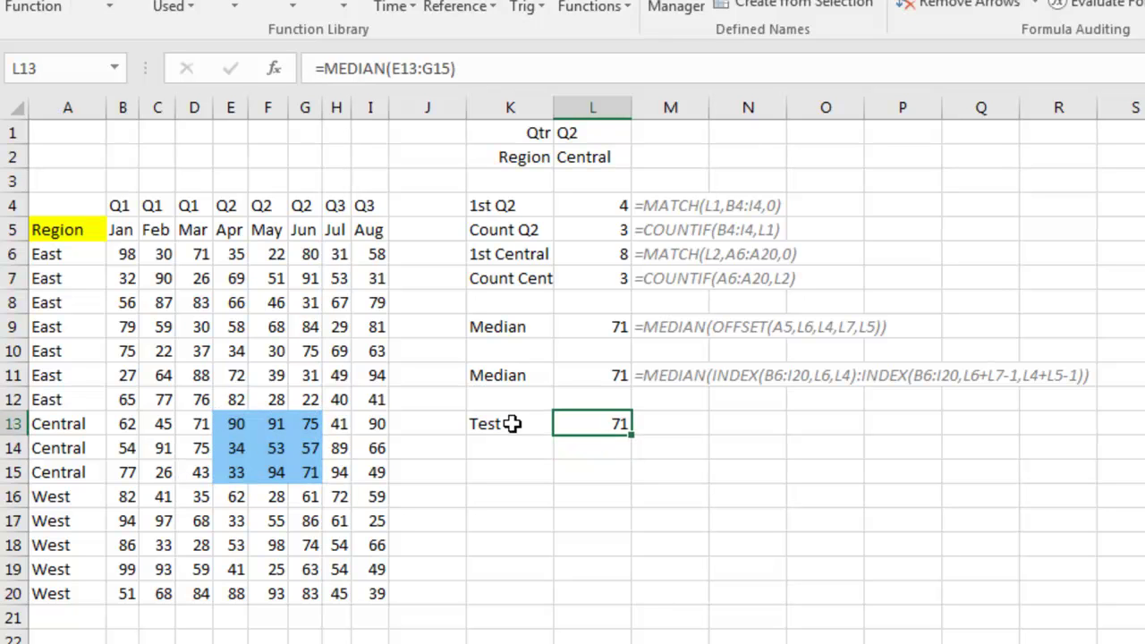
Set the quarter in L1 to Q3 and the region in L2 to West
click(593, 133)
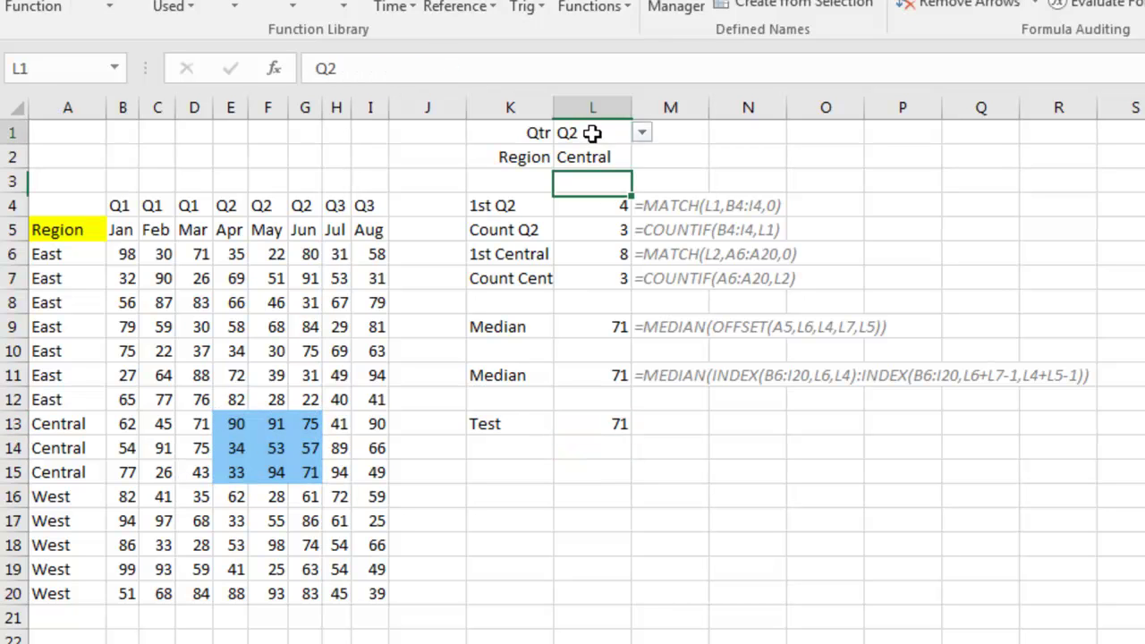
click(643, 134)
click(608, 184)
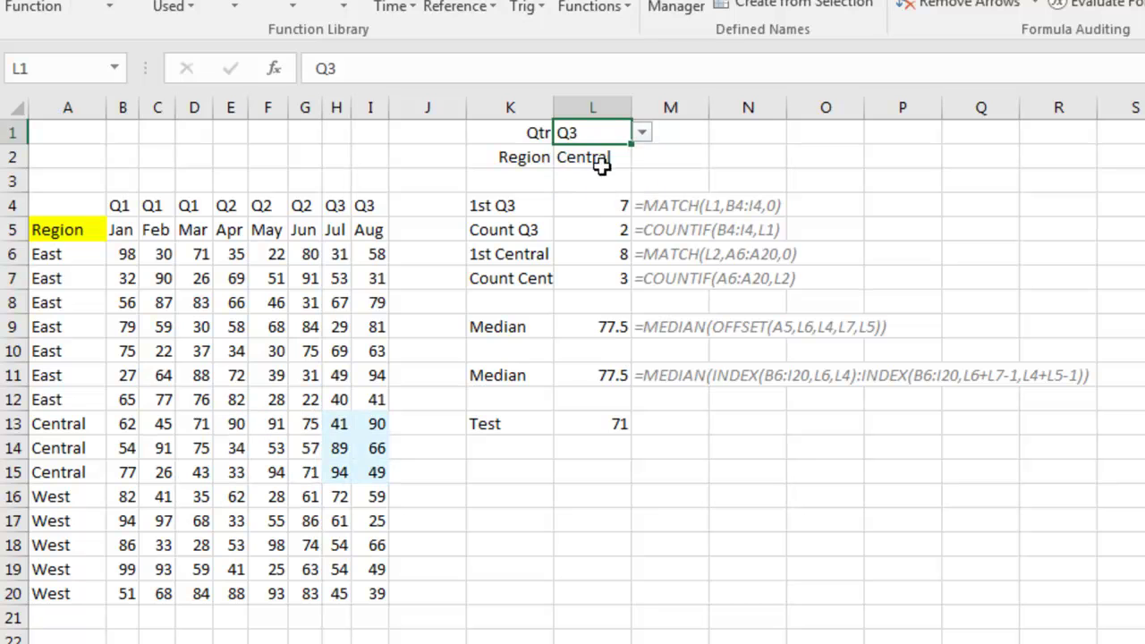
click(601, 157)
click(643, 157)
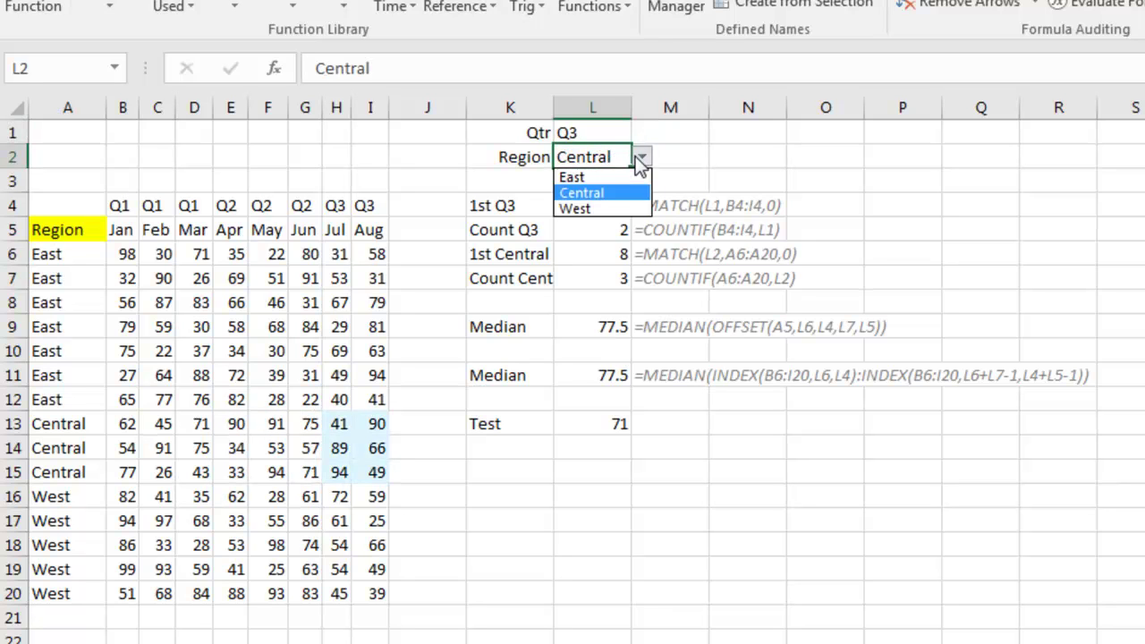
click(595, 209)
Change the check formula in L13 to =MEDIAN(H16:I20) so it covers the highlighted Q3 West values
click(602, 424)
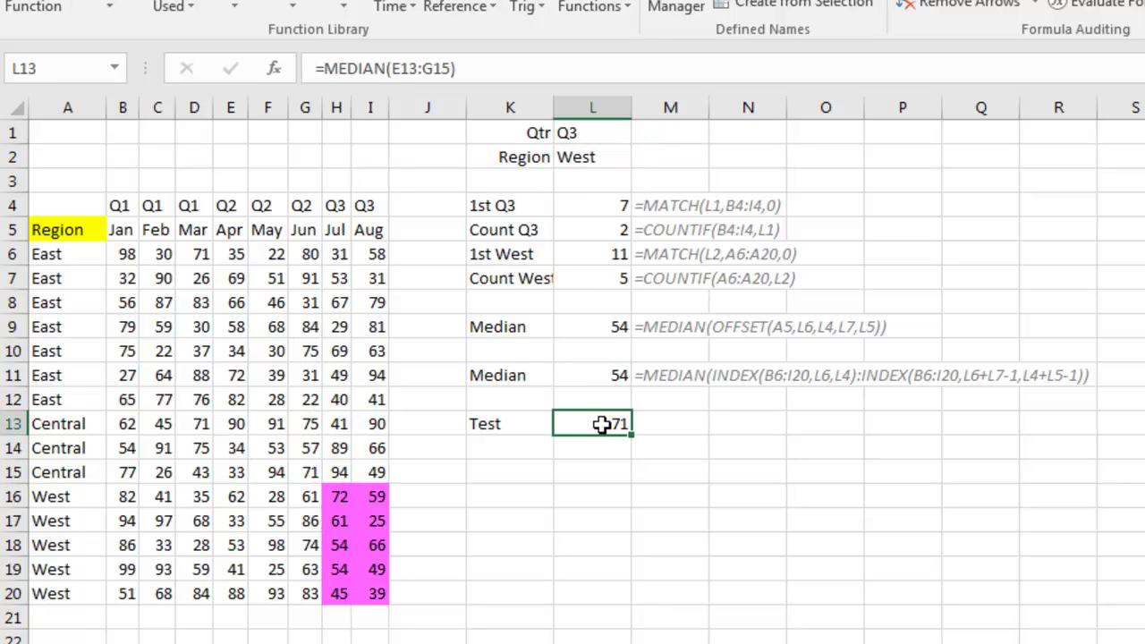
double_click(602, 424)
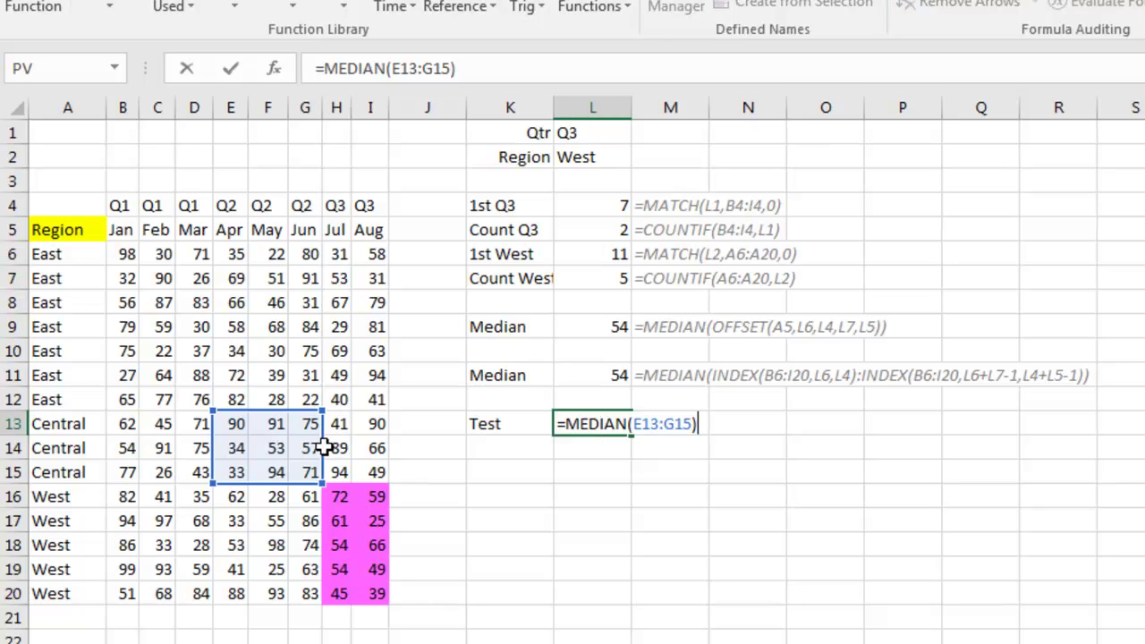
drag(327, 455, 394, 605)
key(Return)
key(Up)
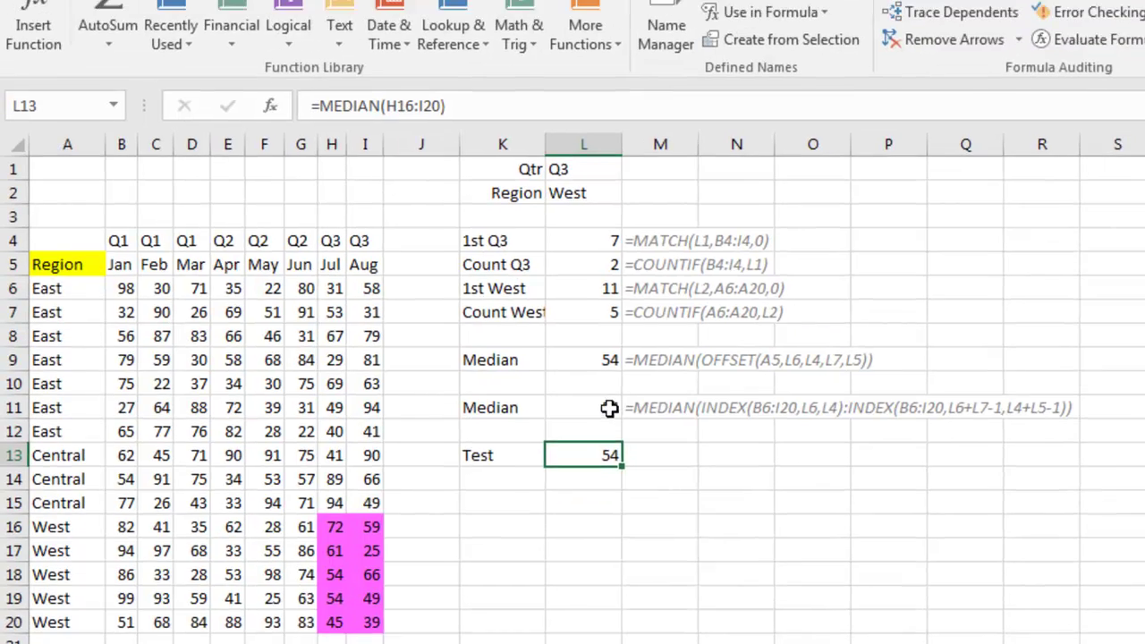
Start Evaluate Formula on the INDEX-based median in L11 and step through its first INDEX term, keeping the worksheet formulas uncovered
click(617, 375)
click(1021, 146)
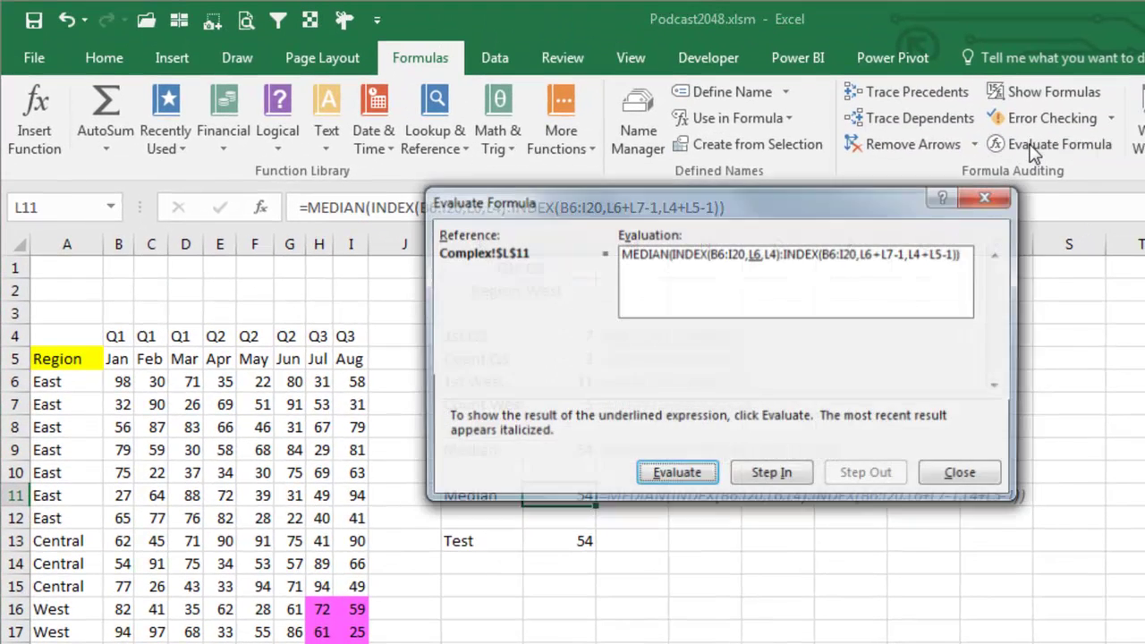
drag(793, 201, 828, 524)
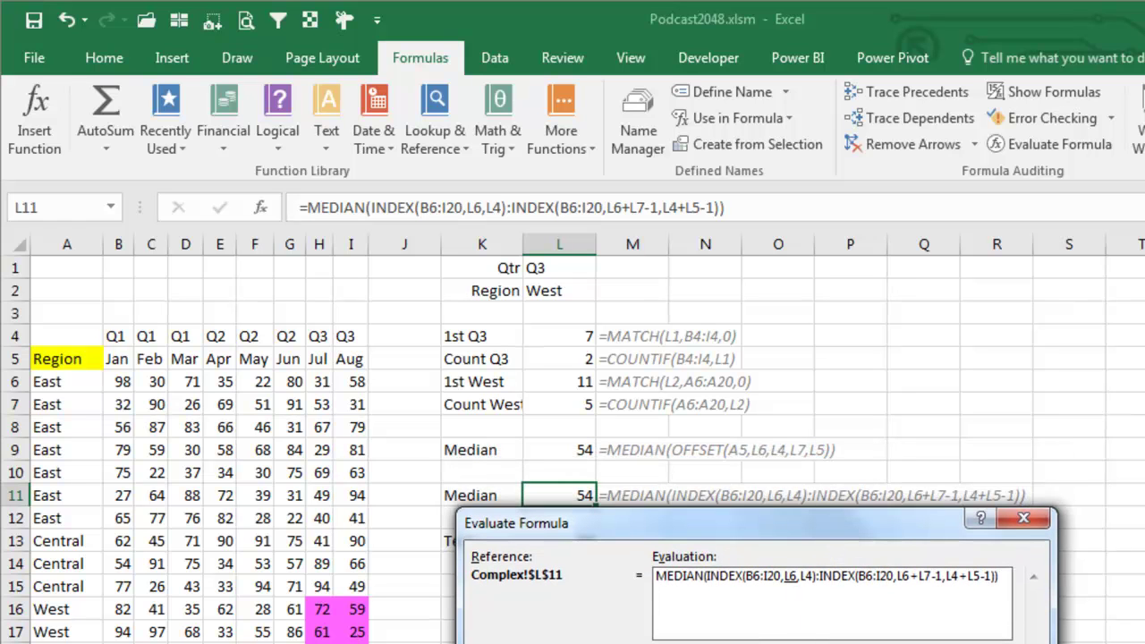
key(Return)
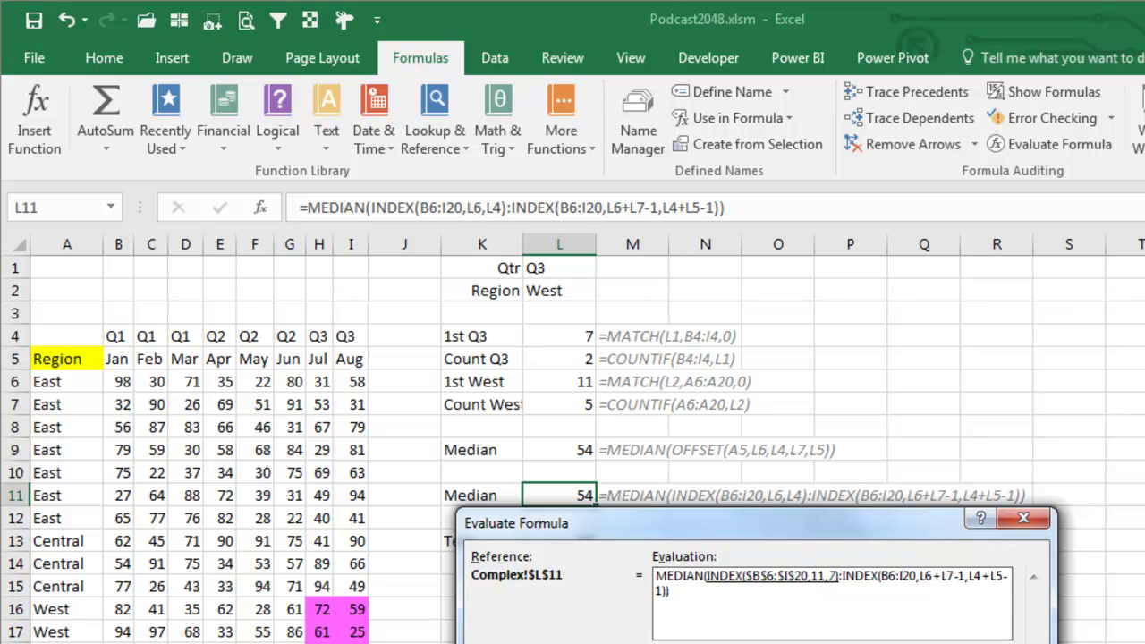
key(Return)
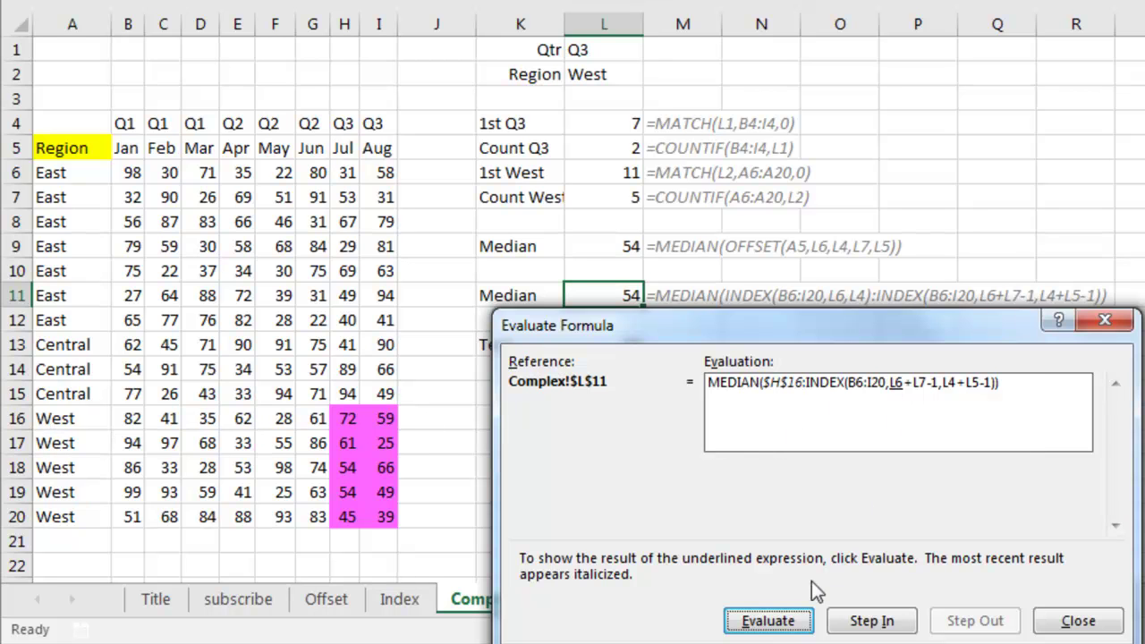
Evaluate the second INDEX term of the L11 formula down to a plain range reference, and end the evaluation
click(785, 624)
click(785, 623)
click(785, 623)
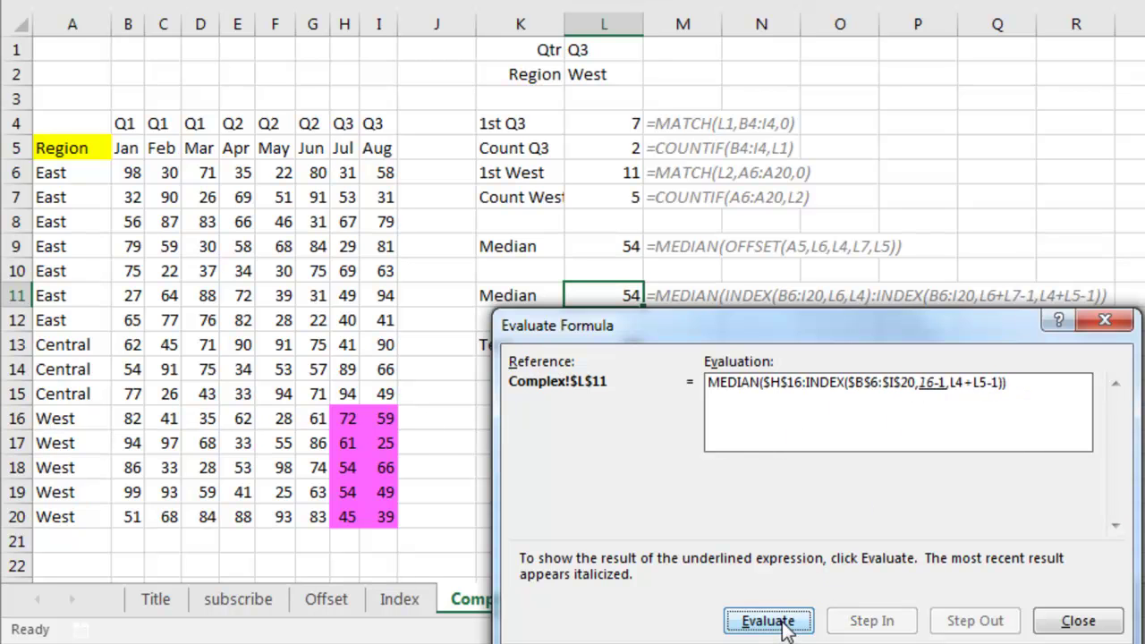
click(767, 620)
click(767, 621)
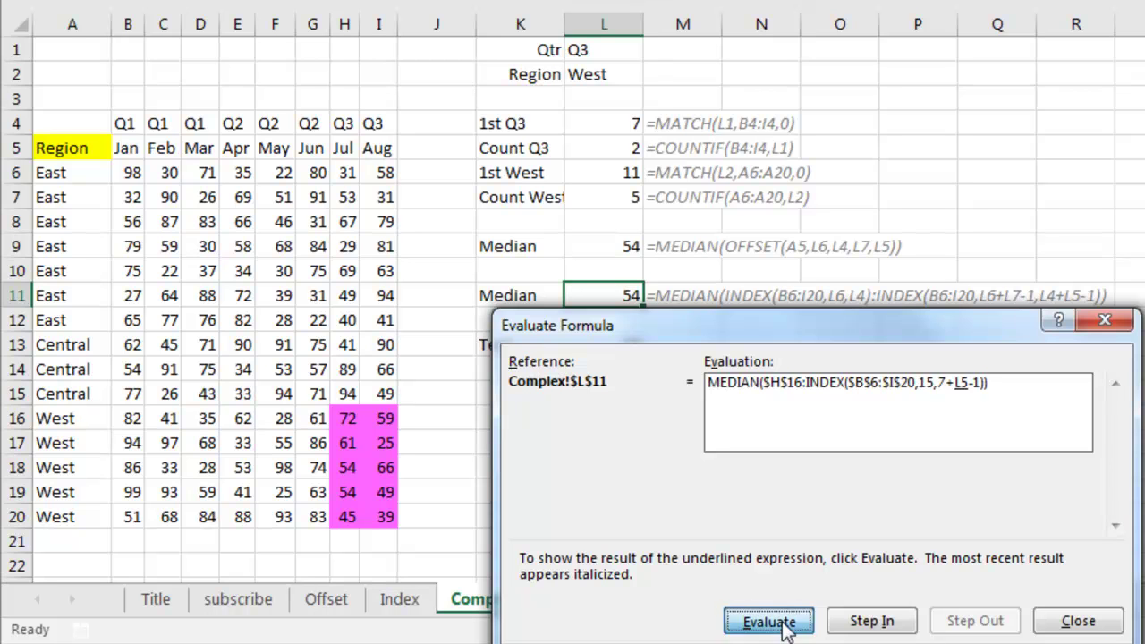
click(784, 623)
click(783, 623)
click(785, 624)
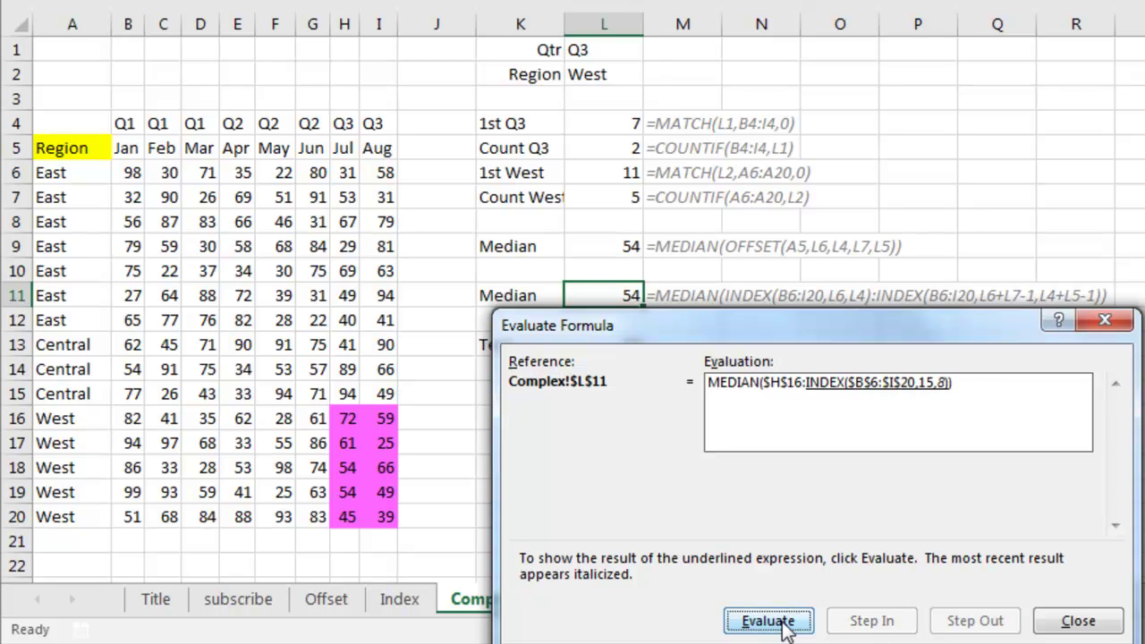
click(785, 623)
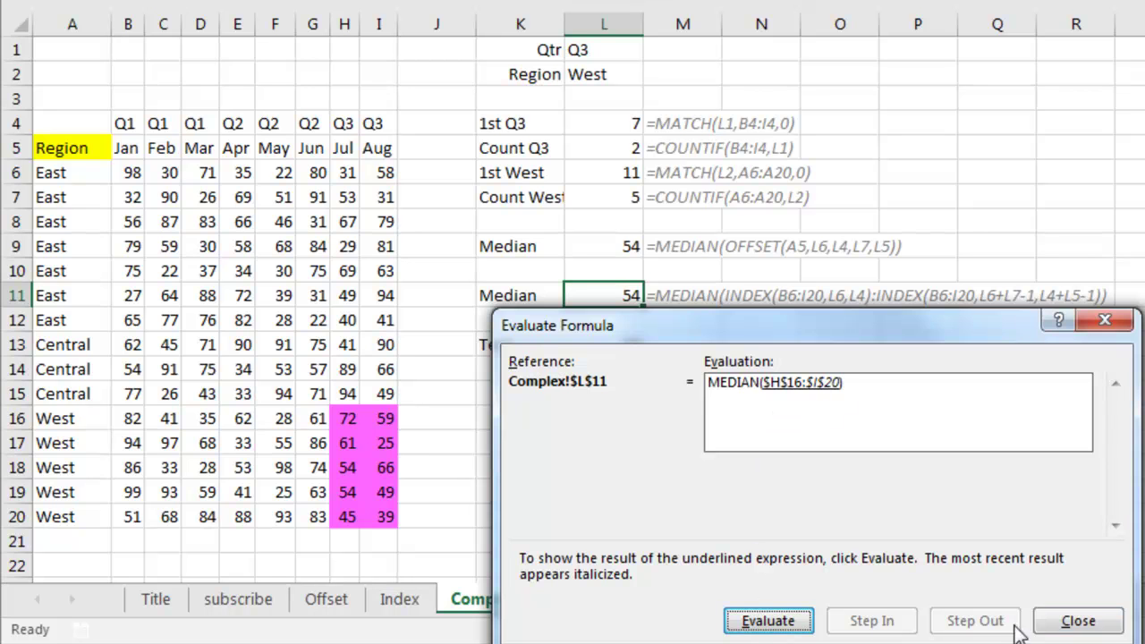
click(1078, 621)
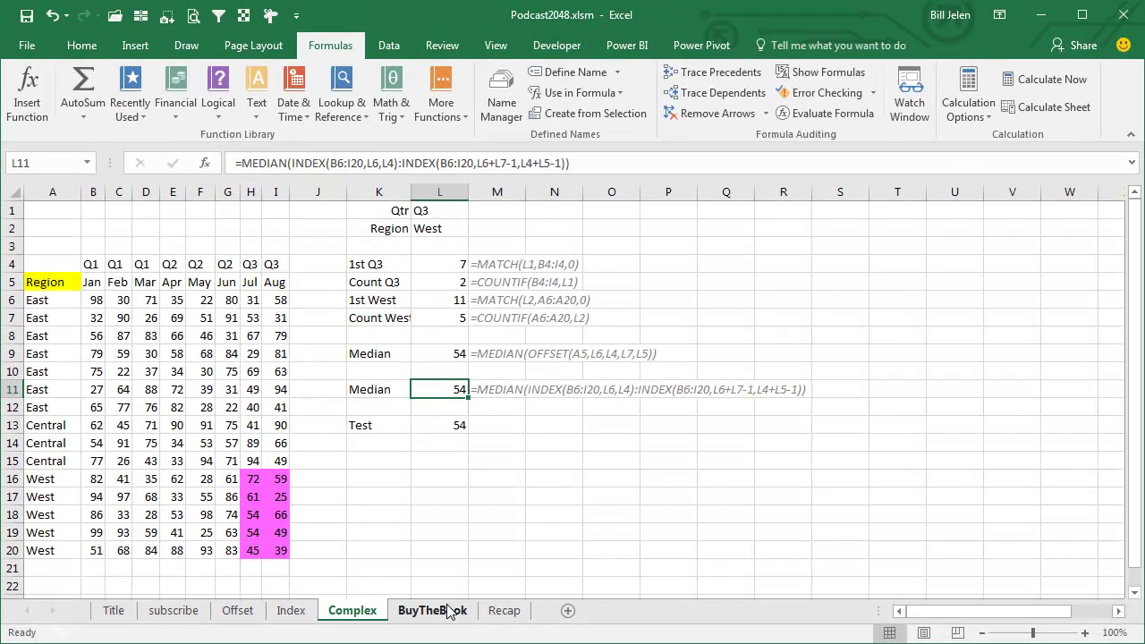
Show the BuyTheBook sheet and the Recap sheet, selecting the empty cell B12 below the recap notes
click(593, 599)
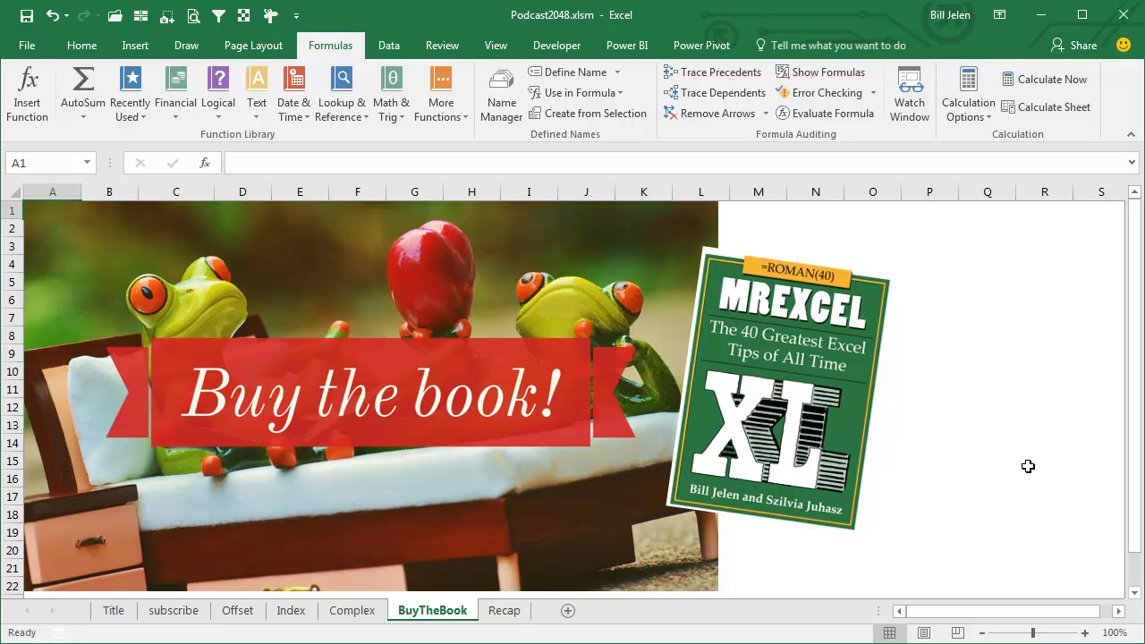
click(504, 610)
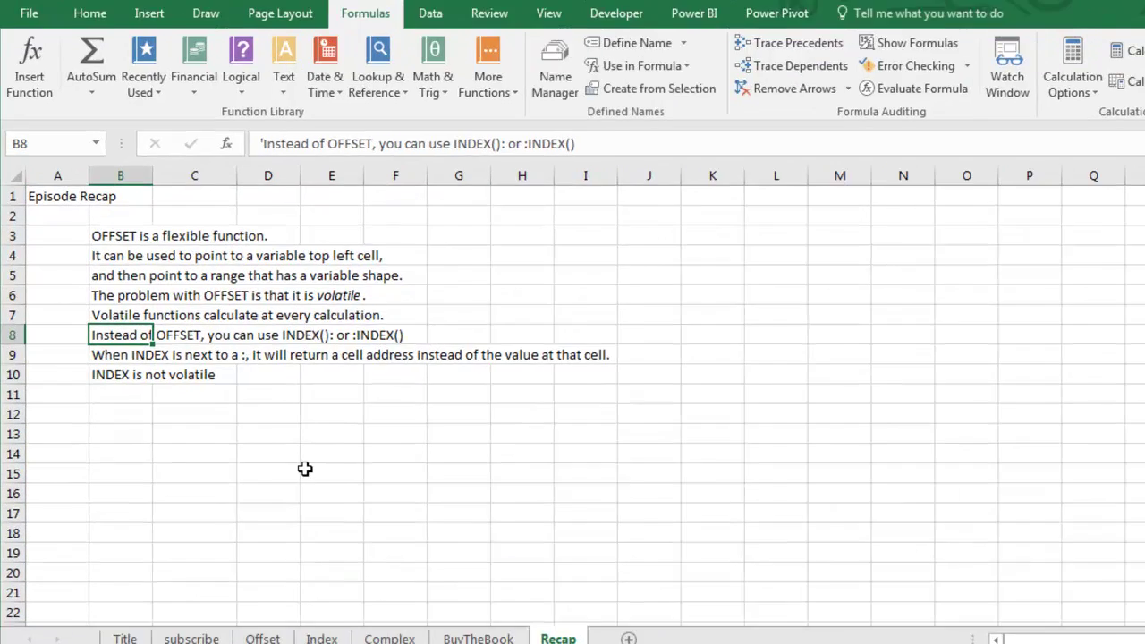
click(95, 411)
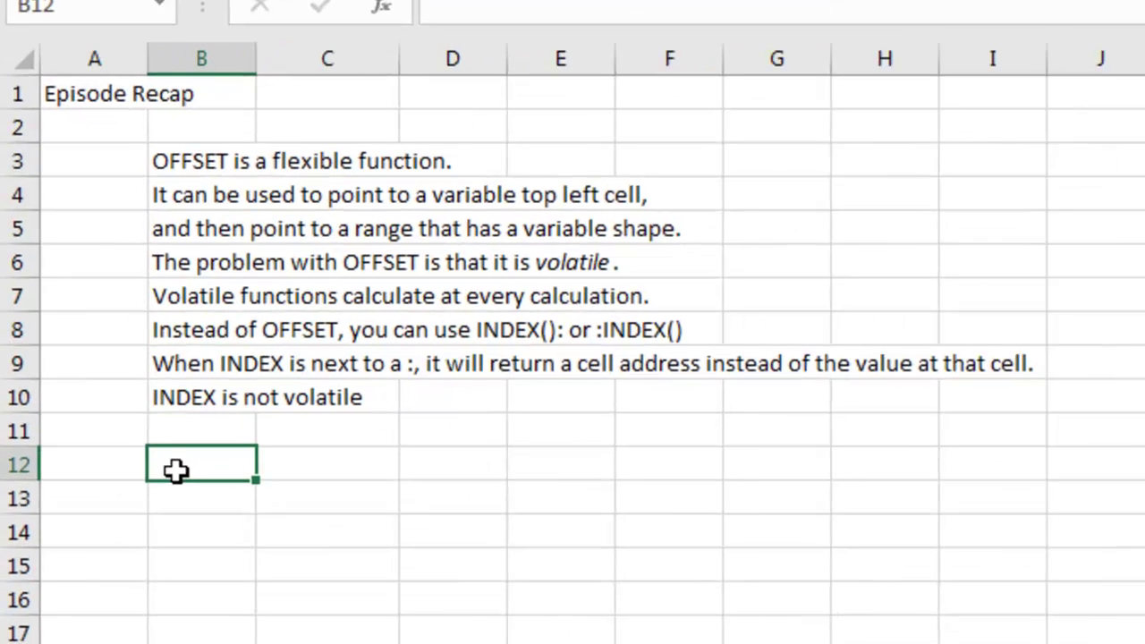